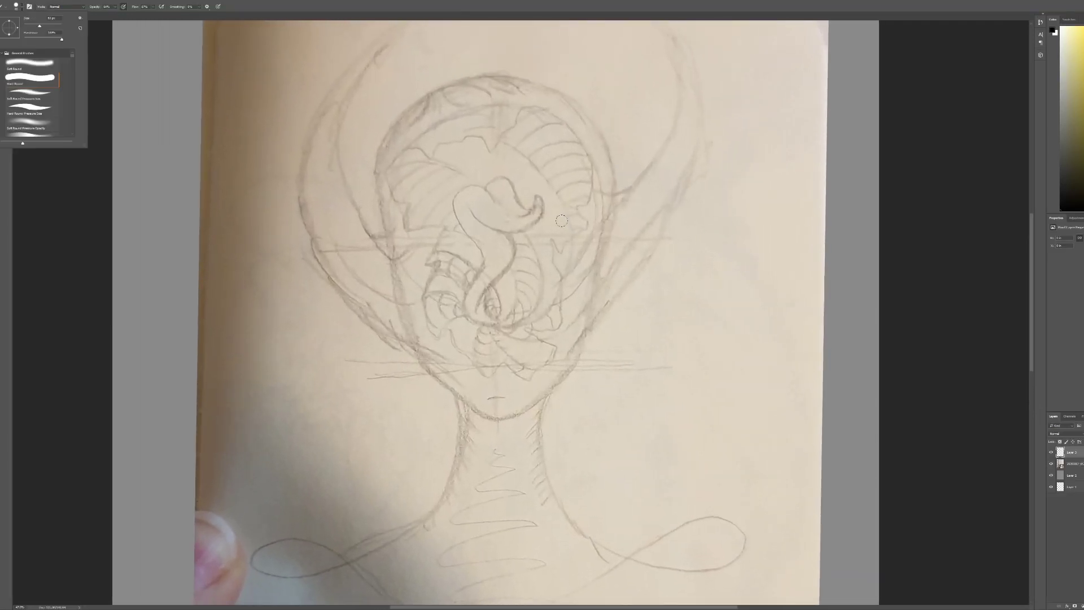
Trace the head outline in cream strokes, closing its top and bottom
{"action": "left_click_drag", "start_coordinate": [1070, 463], "coordinate": [1070, 451]}
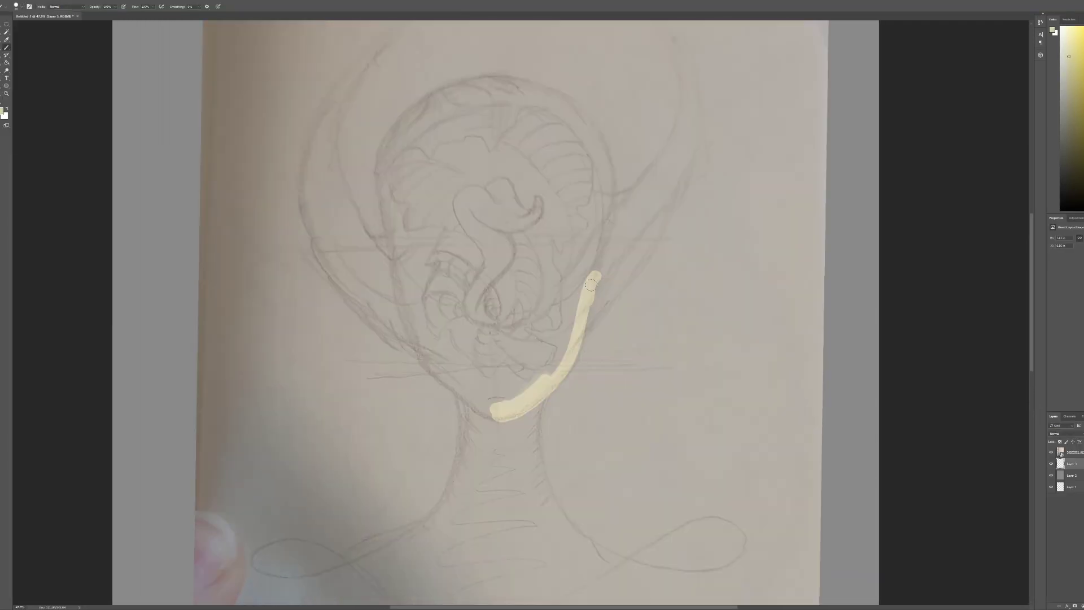
{"action": "left_click_drag", "start_coordinate": [593, 278], "coordinate": [497, 416]}
{"action": "left_click_drag", "start_coordinate": [608, 164], "coordinate": [587, 282]}
{"action": "mouse_move", "coordinate": [477, 82]}
{"action": "left_mouse_down"}
{"action": "mouse_move", "coordinate": [449, 382]}
{"action": "mouse_move", "coordinate": [491, 407]}
{"action": "left_mouse_up"}
{"action": "mouse_move", "coordinate": [390, 172]}
{"action": "left_mouse_down"}
{"action": "mouse_move", "coordinate": [485, 79]}
{"action": "mouse_move", "coordinate": [564, 118]}
{"action": "mouse_move", "coordinate": [607, 164]}
{"action": "left_mouse_up"}
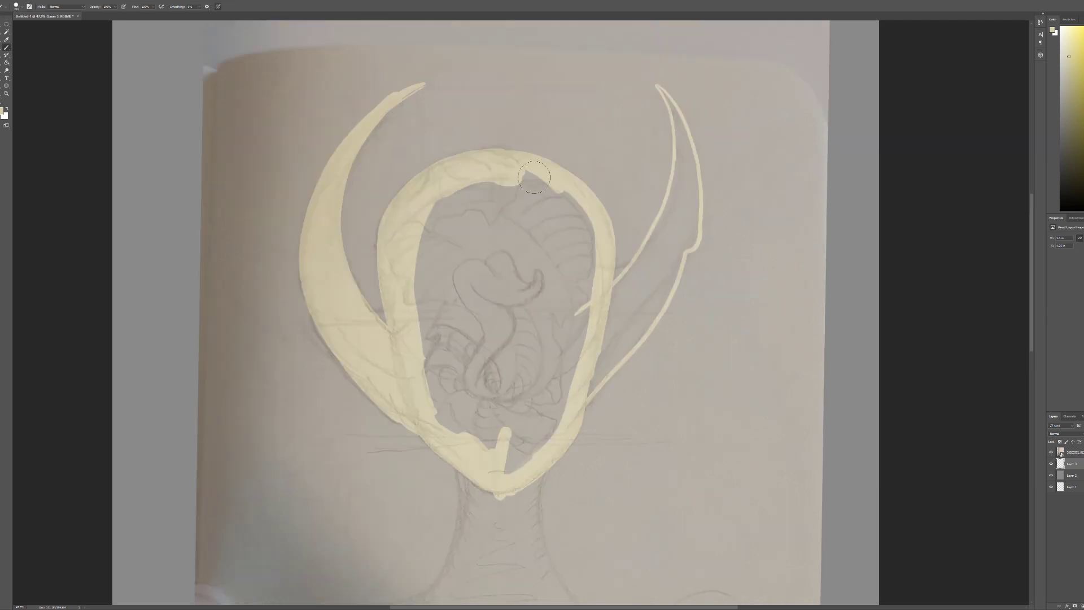
Fill the right horn and the head's oval interior with cream
{"action": "left_click_drag", "start_coordinate": [669, 214], "coordinate": [610, 317]}
{"action": "left_click_drag", "start_coordinate": [661, 96], "coordinate": [692, 220]}
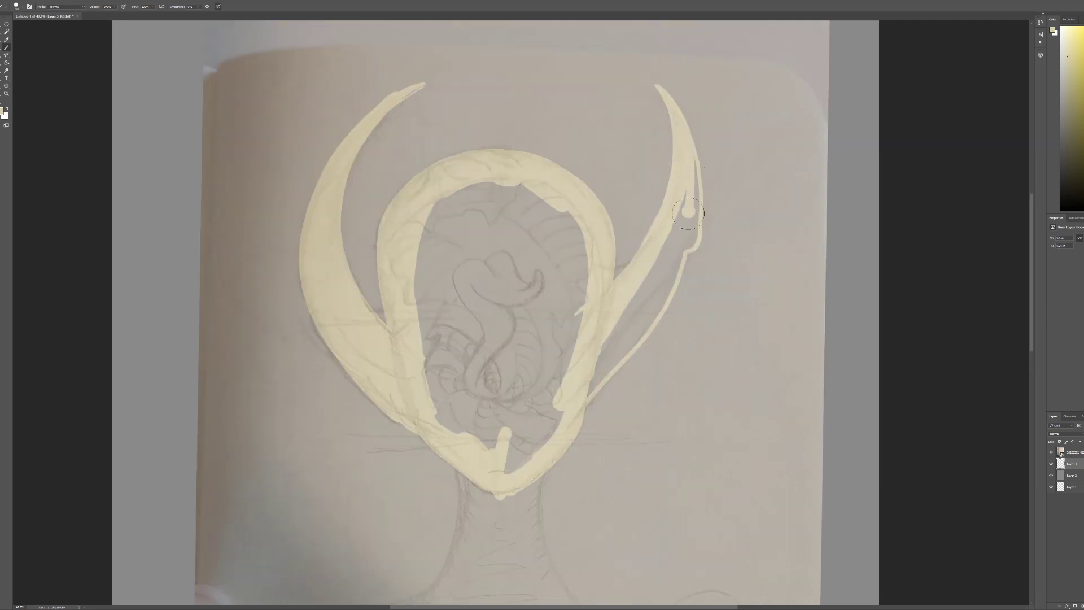
{"action": "left_click_drag", "start_coordinate": [694, 169], "coordinate": [638, 305]}
{"action": "mouse_move", "coordinate": [677, 242]}
{"action": "left_mouse_down"}
{"action": "mouse_move", "coordinate": [580, 381]}
{"action": "mouse_move", "coordinate": [440, 226]}
{"action": "mouse_move", "coordinate": [452, 429]}
{"action": "left_mouse_up"}
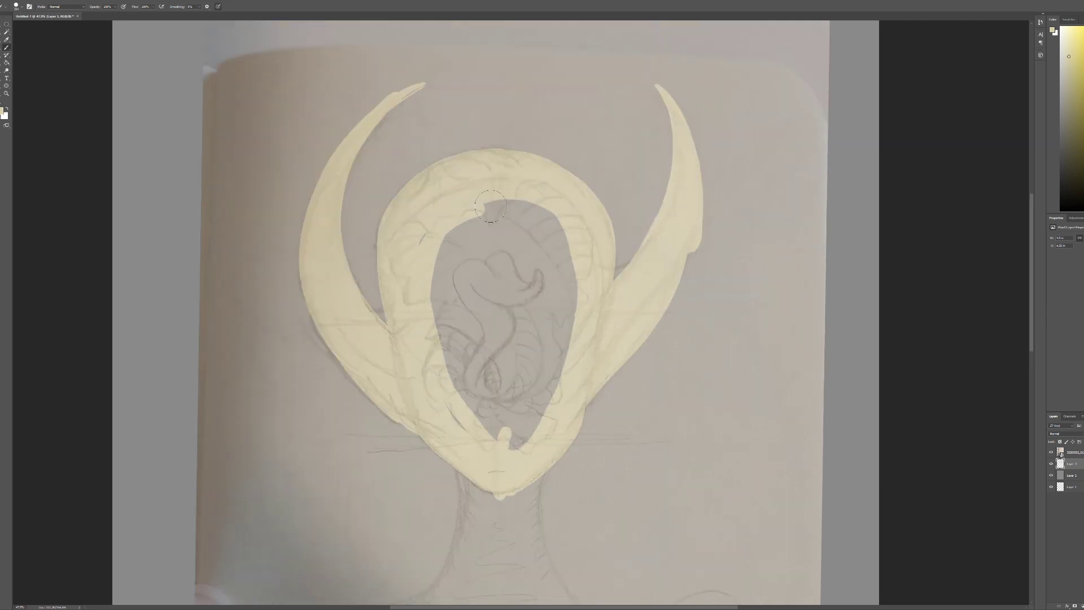
{"action": "left_click_drag", "start_coordinate": [565, 237], "coordinate": [526, 440]}
{"action": "left_click_drag", "start_coordinate": [451, 418], "coordinate": [542, 286]}
{"action": "left_click_drag", "start_coordinate": [508, 243], "coordinate": [496, 413]}
Paint the cream neck and splayed base, then hide the reference photo over dark grey
{"action": "scroll", "coordinate": [542, 286], "scroll_direction": "down", "scroll_amount": 5}
{"action": "mouse_move", "coordinate": [465, 265]}
{"action": "left_mouse_down"}
{"action": "mouse_move", "coordinate": [375, 415]}
{"action": "mouse_move", "coordinate": [395, 395]}
{"action": "mouse_move", "coordinate": [364, 409]}
{"action": "left_mouse_up"}
{"action": "left_click_drag", "start_coordinate": [536, 265], "coordinate": [593, 416]}
{"action": "left_click_drag", "start_coordinate": [497, 282], "coordinate": [480, 395]}
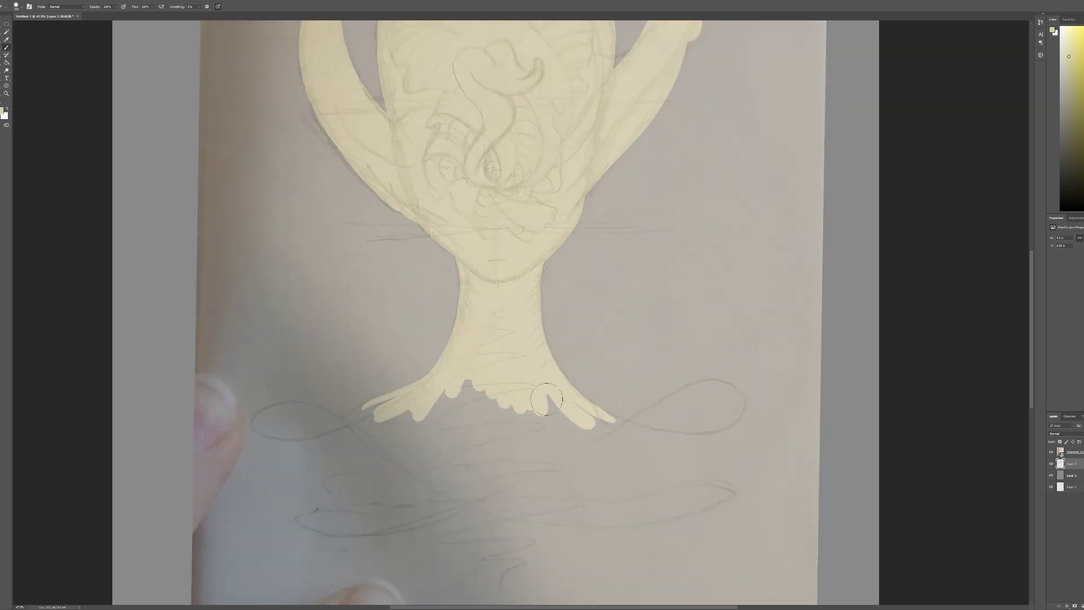
{"action": "left_click", "coordinate": [508, 508]}
{"action": "left_click", "coordinate": [1051, 452]}
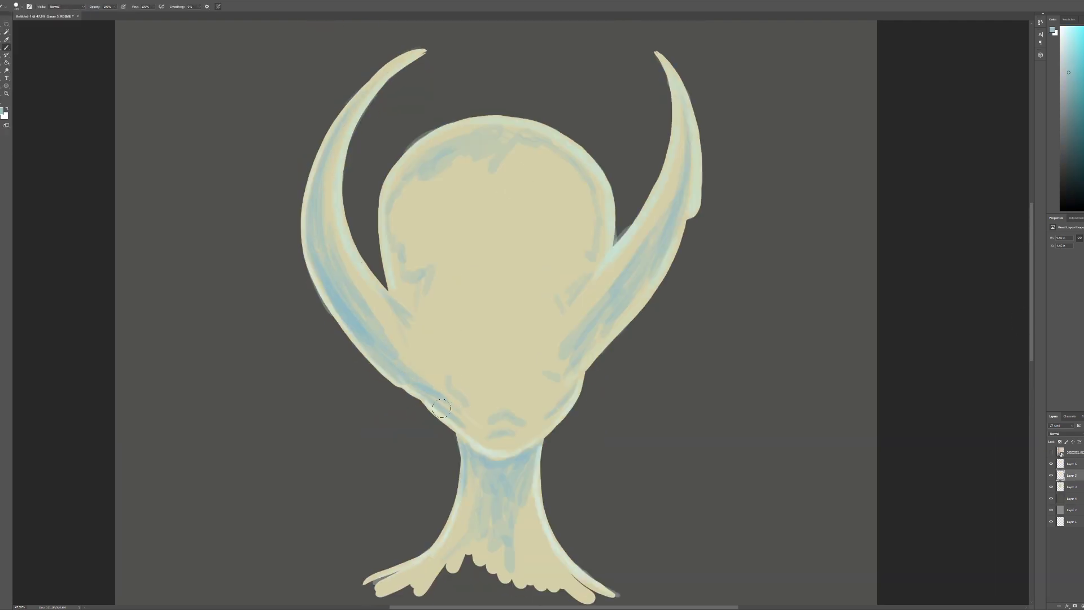
Shade the neck, right horn and left horn in grey-blue
{"action": "left_click", "coordinate": [1060, 100]}
{"action": "left_click_drag", "start_coordinate": [470, 463], "coordinate": [497, 509]}
{"action": "left_click_drag", "start_coordinate": [666, 237], "coordinate": [565, 362]}
{"action": "left_click_drag", "start_coordinate": [364, 351], "coordinate": [329, 206]}
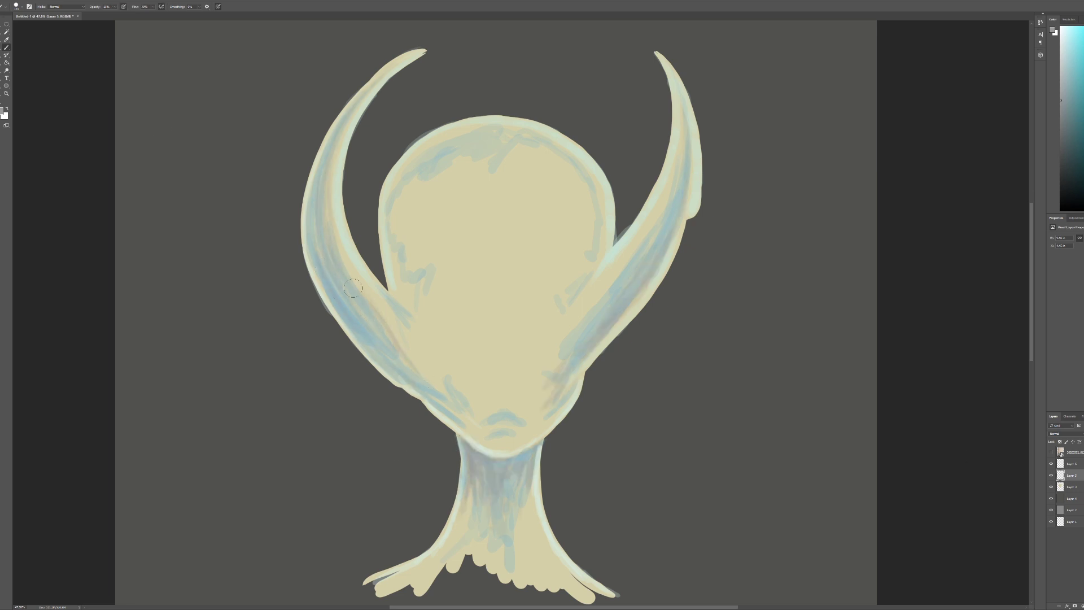
Raise brush opacity and flow, enlarge the brush, and shade the head's rim grey-blue
{"action": "key", "text": "8"}
{"action": "key", "text": "3"}
{"action": "key", "text": "shift+7"}
{"action": "key", "text": "shift+0"}
{"action": "left_click", "coordinate": [405, 191], "text": "alt"}
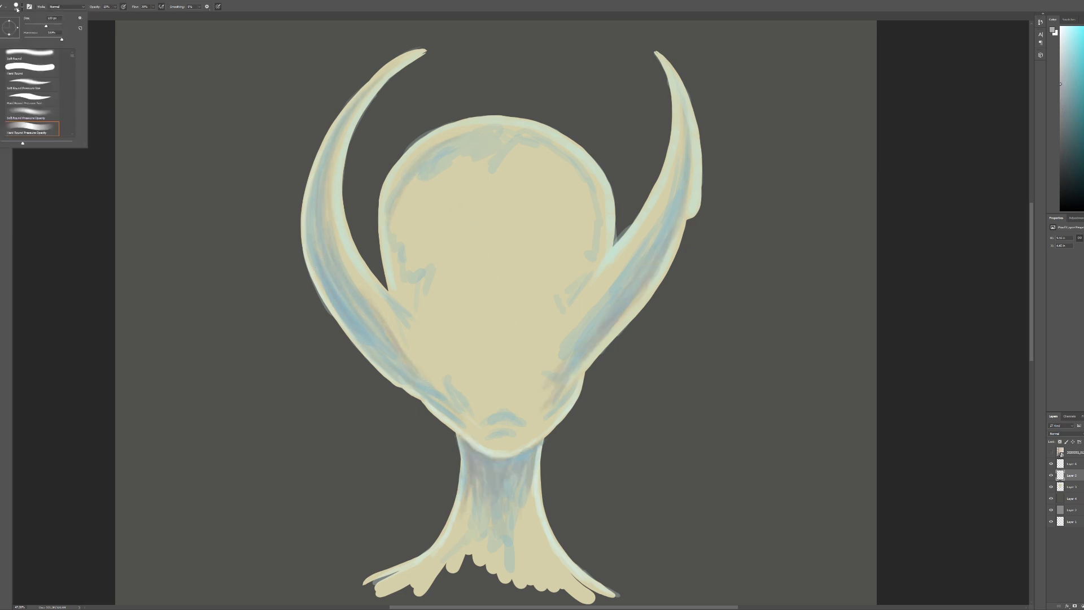
{"action": "key", "text": "bracketright"}
{"action": "key", "text": "bracketright"}
{"action": "left_click_drag", "start_coordinate": [405, 191], "coordinate": [389, 243]}
{"action": "mouse_move", "coordinate": [480, 164]}
{"action": "left_mouse_down"}
{"action": "mouse_move", "coordinate": [559, 150]}
{"action": "mouse_move", "coordinate": [599, 243]}
{"action": "mouse_move", "coordinate": [582, 277]}
{"action": "left_mouse_up"}
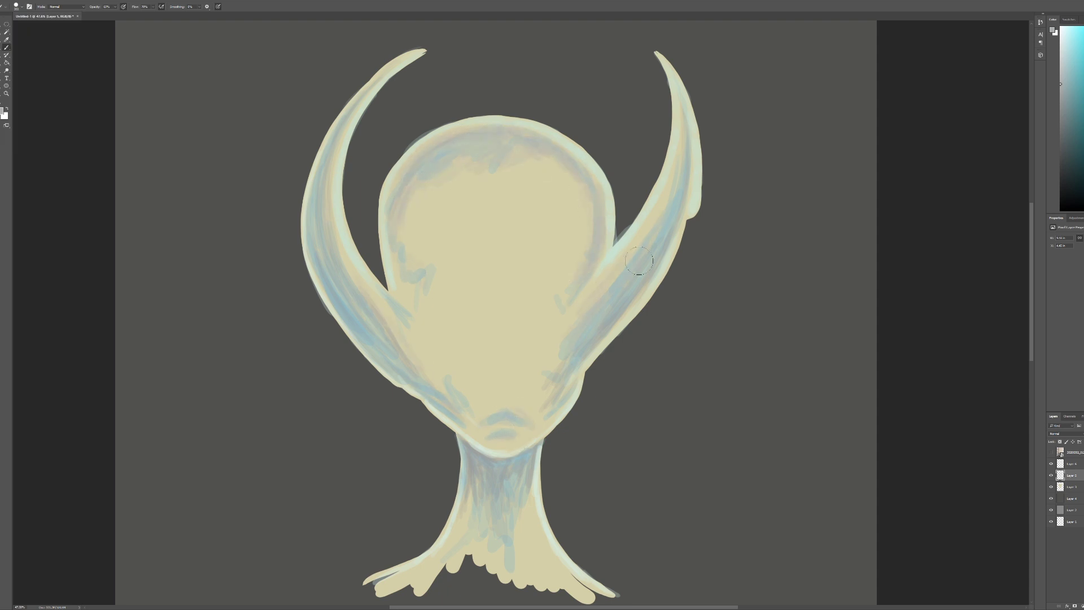
Pick a lighter highlight tone and move painting onto the layer above
{"action": "left_click", "coordinate": [675, 104], "text": "alt"}
{"action": "key", "text": "alt+bracketright"}
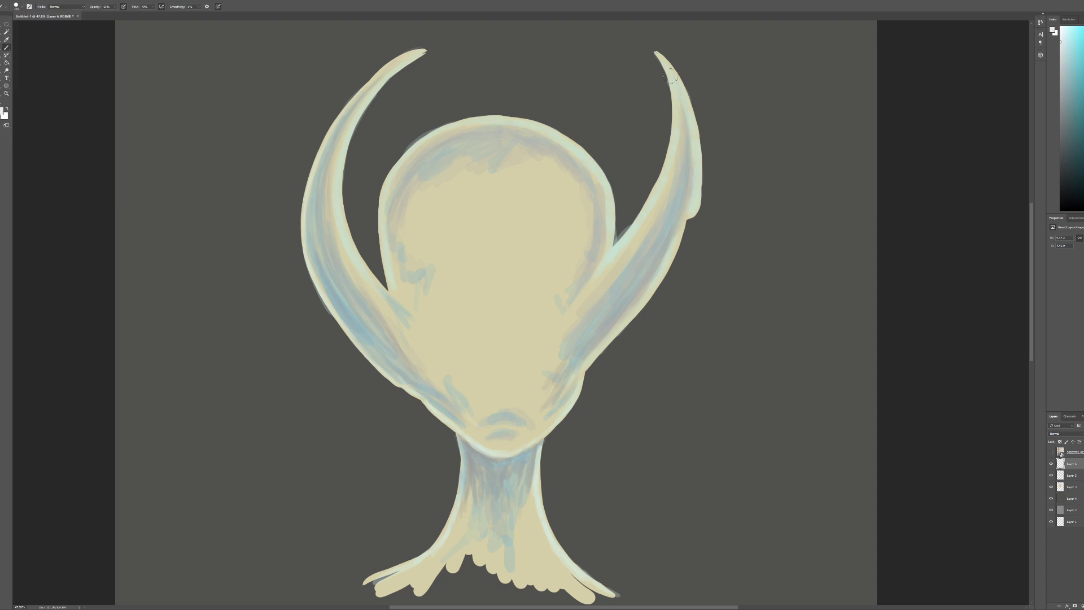
{"action": "scroll", "coordinate": [464, 403], "scroll_direction": "up", "scroll_amount": 2}
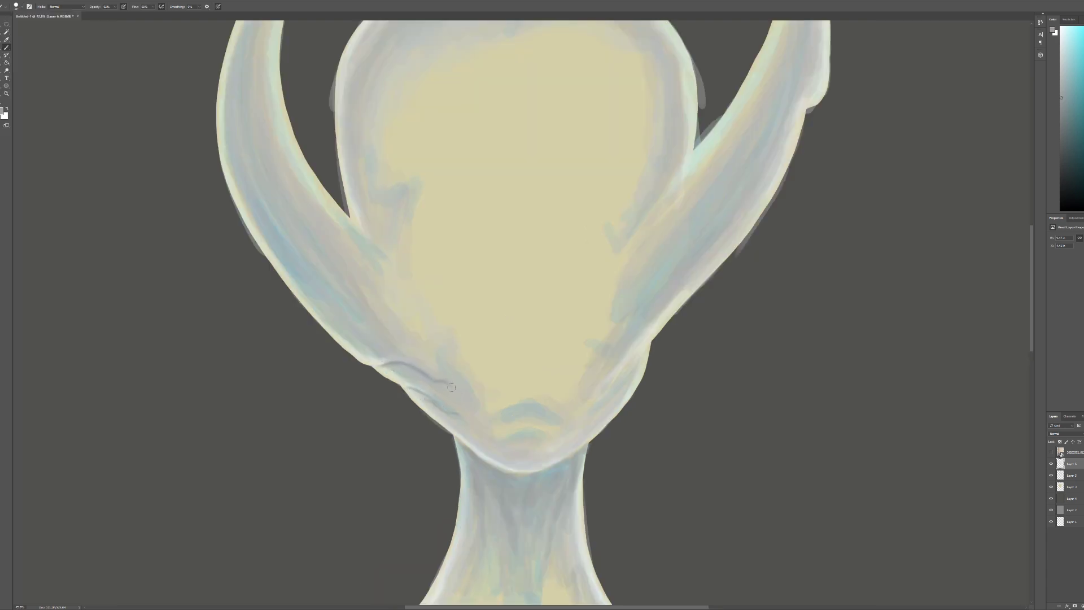
Lighten the crack edge at the shell's upper-right rim
{"action": "left_click", "coordinate": [1050, 452]}
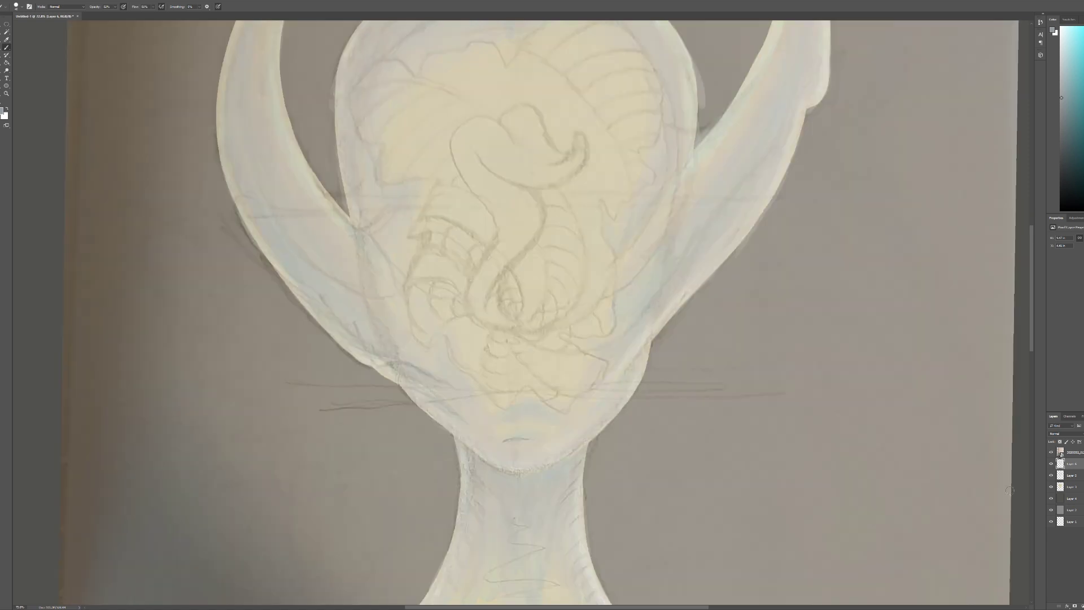
{"action": "key", "text": "ctrl+z"}
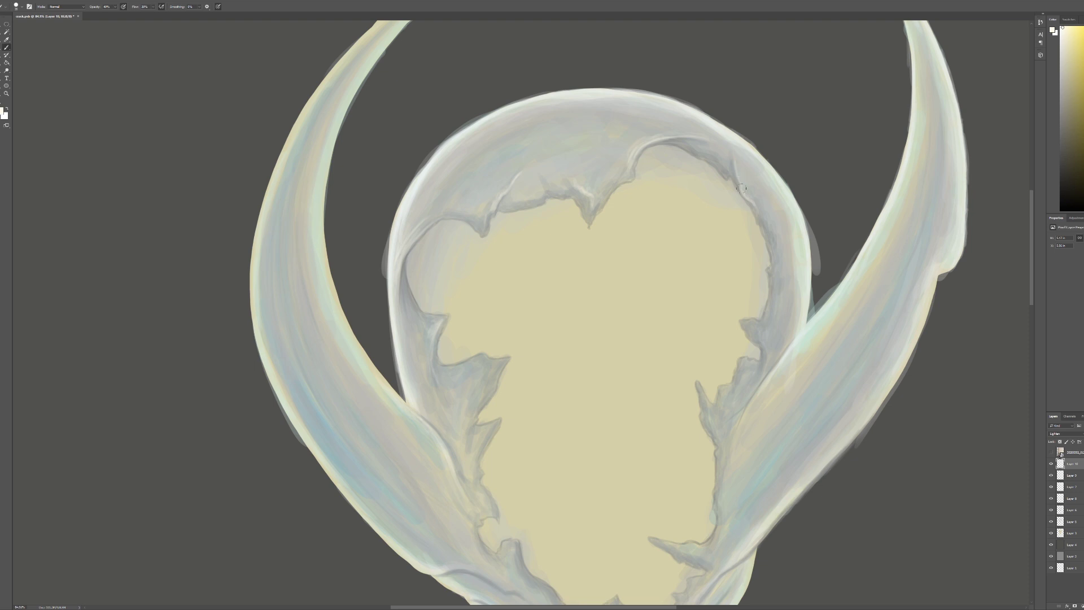
{"action": "left_click_drag", "start_coordinate": [759, 212], "coordinate": [738, 162]}
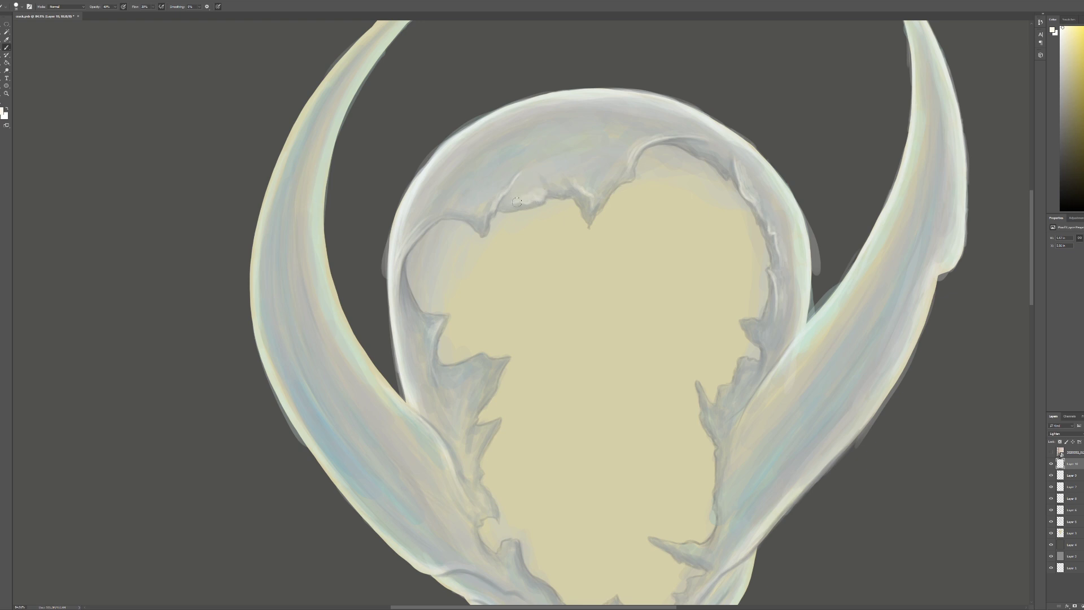
On a new layer, paint olive and bright yellow inside the head opening
{"action": "mouse_move", "coordinate": [632, 265]}
{"action": "left_mouse_down"}
{"action": "mouse_move", "coordinate": [559, 396]}
{"action": "mouse_move", "coordinate": [632, 293]}
{"action": "left_mouse_up"}
{"action": "left_click_drag", "start_coordinate": [655, 249], "coordinate": [599, 396]}
{"action": "mouse_move", "coordinate": [694, 192]}
{"action": "left_mouse_down"}
{"action": "mouse_move", "coordinate": [585, 282]}
{"action": "mouse_move", "coordinate": [561, 387]}
{"action": "mouse_move", "coordinate": [588, 218]}
{"action": "mouse_move", "coordinate": [442, 175]}
{"action": "mouse_move", "coordinate": [565, 152]}
{"action": "mouse_move", "coordinate": [658, 92]}
{"action": "mouse_move", "coordinate": [702, 121]}
{"action": "mouse_move", "coordinate": [709, 208]}
{"action": "mouse_move", "coordinate": [679, 285]}
{"action": "mouse_move", "coordinate": [450, 203]}
{"action": "mouse_move", "coordinate": [518, 305]}
{"action": "mouse_move", "coordinate": [537, 440]}
{"action": "mouse_move", "coordinate": [553, 439]}
{"action": "mouse_move", "coordinate": [604, 485]}
{"action": "mouse_move", "coordinate": [586, 505]}
{"action": "mouse_move", "coordinate": [689, 372]}
{"action": "left_mouse_up"}
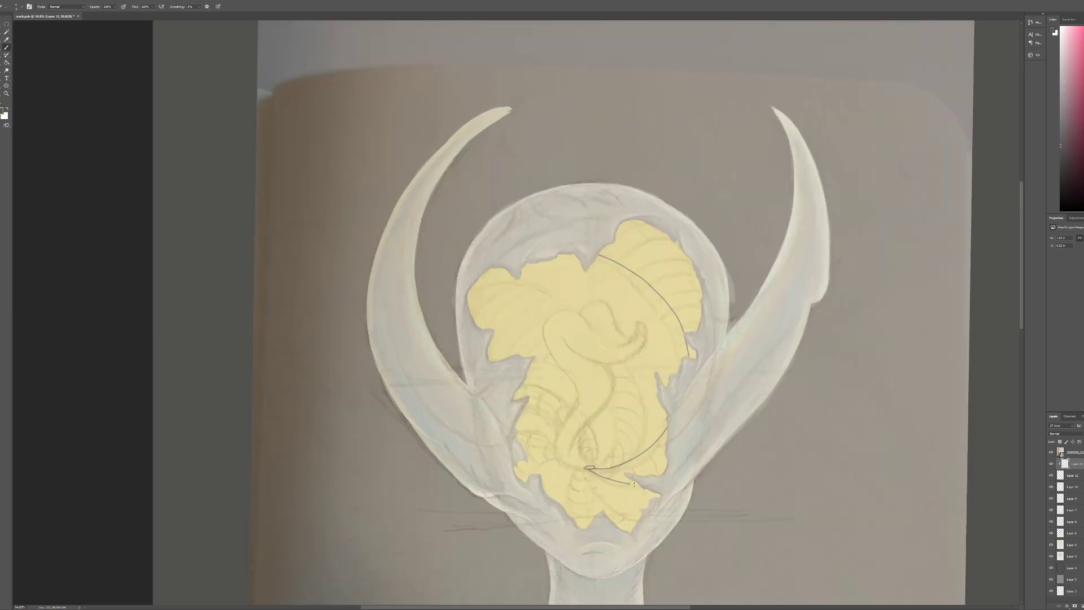
Draw long curved lines radiating from the spiral centre, redrawing missed strokes
{"action": "left_click_drag", "start_coordinate": [606, 505], "coordinate": [636, 524]}
{"action": "mouse_move", "coordinate": [589, 468]}
{"action": "left_mouse_down"}
{"action": "mouse_move", "coordinate": [570, 519]}
{"action": "mouse_move", "coordinate": [519, 482]}
{"action": "mouse_move", "coordinate": [518, 430]}
{"action": "mouse_move", "coordinate": [534, 387]}
{"action": "mouse_move", "coordinate": [588, 468]}
{"action": "left_mouse_up"}
{"action": "key", "text": "ctrl+z"}
{"action": "left_click_drag", "start_coordinate": [470, 287], "coordinate": [590, 468]}
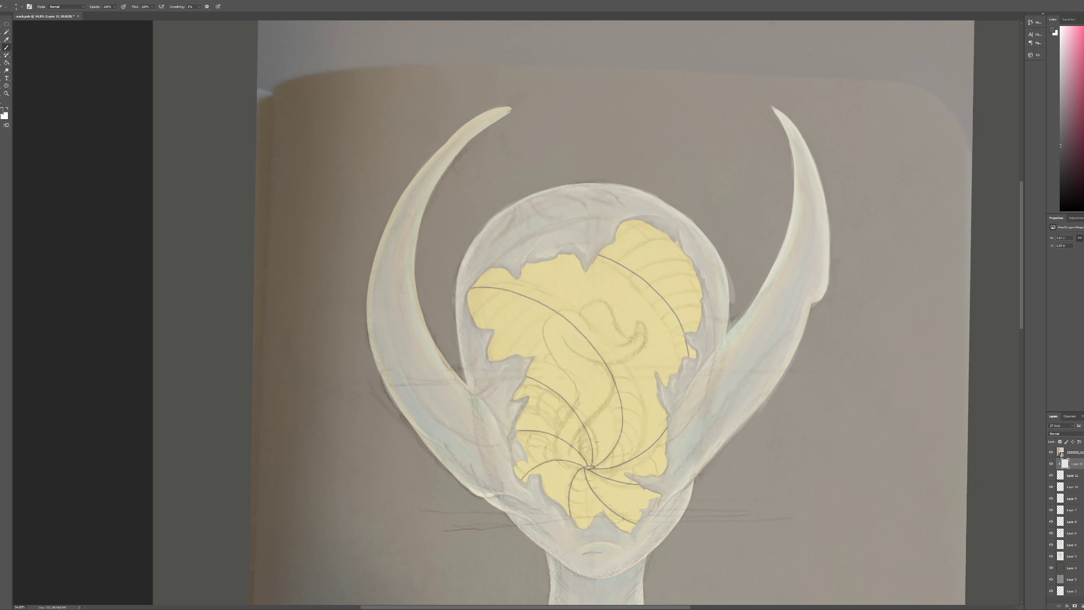
{"action": "key", "text": "ctrl+z"}
{"action": "left_click_drag", "start_coordinate": [468, 279], "coordinate": [589, 467]}
{"action": "key", "text": "ctrl+z"}
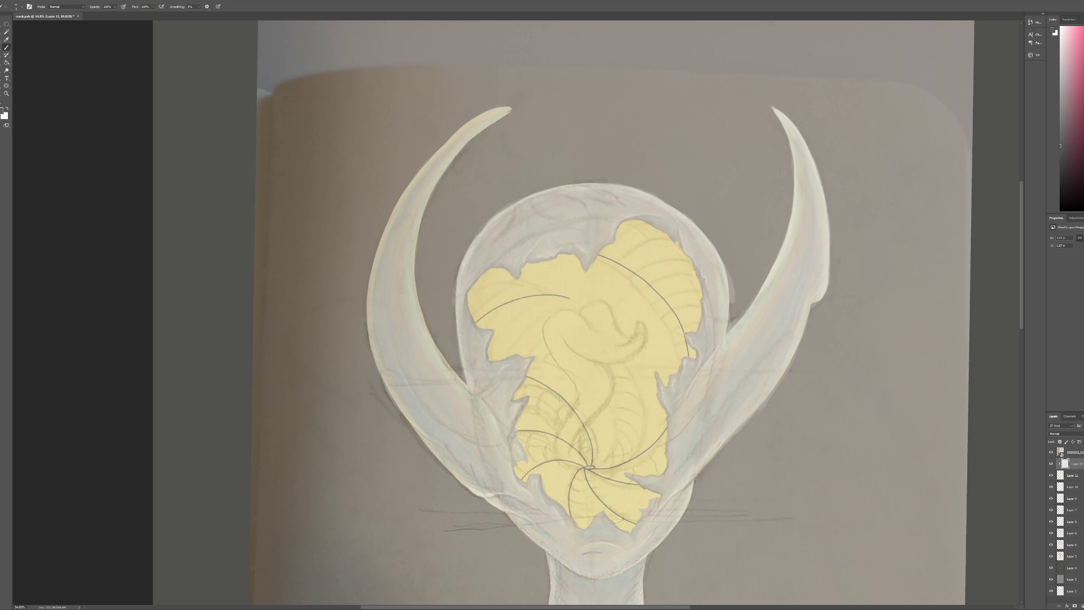
{"action": "scroll", "coordinate": [632, 432], "scroll_direction": "up", "scroll_amount": 2}
{"action": "scroll", "coordinate": [634, 433], "scroll_direction": "up", "scroll_amount": 1}
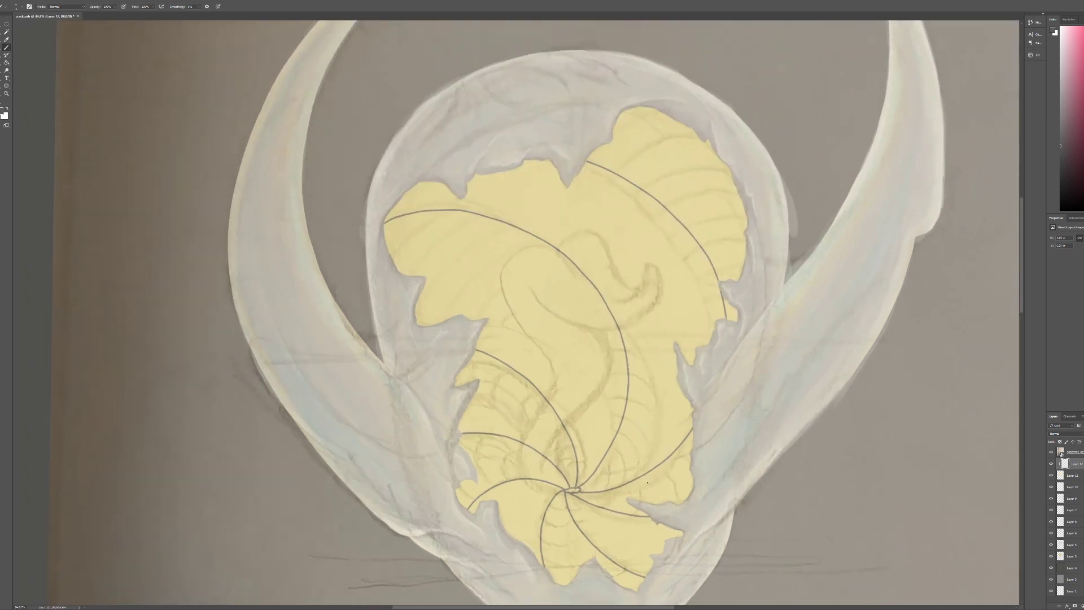
{"action": "left_click", "coordinate": [1051, 452]}
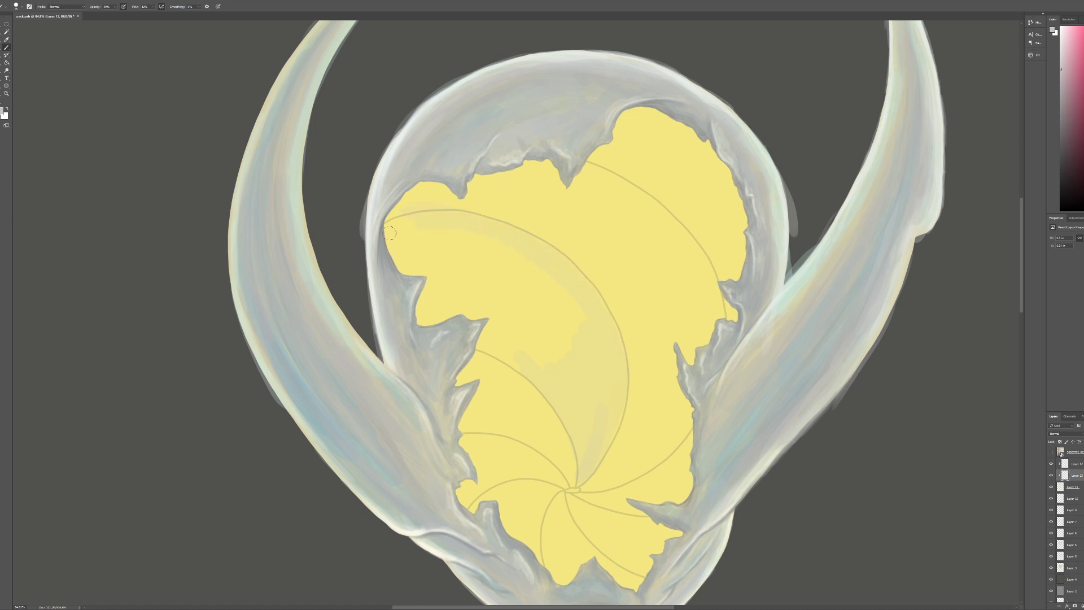
Paint soft lighter strokes and paler yellow across the interior's centre
{"action": "left_click_drag", "start_coordinate": [395, 223], "coordinate": [417, 254]}
{"action": "left_click_drag", "start_coordinate": [508, 307], "coordinate": [554, 356]}
{"action": "left_click_drag", "start_coordinate": [621, 124], "coordinate": [713, 210]}
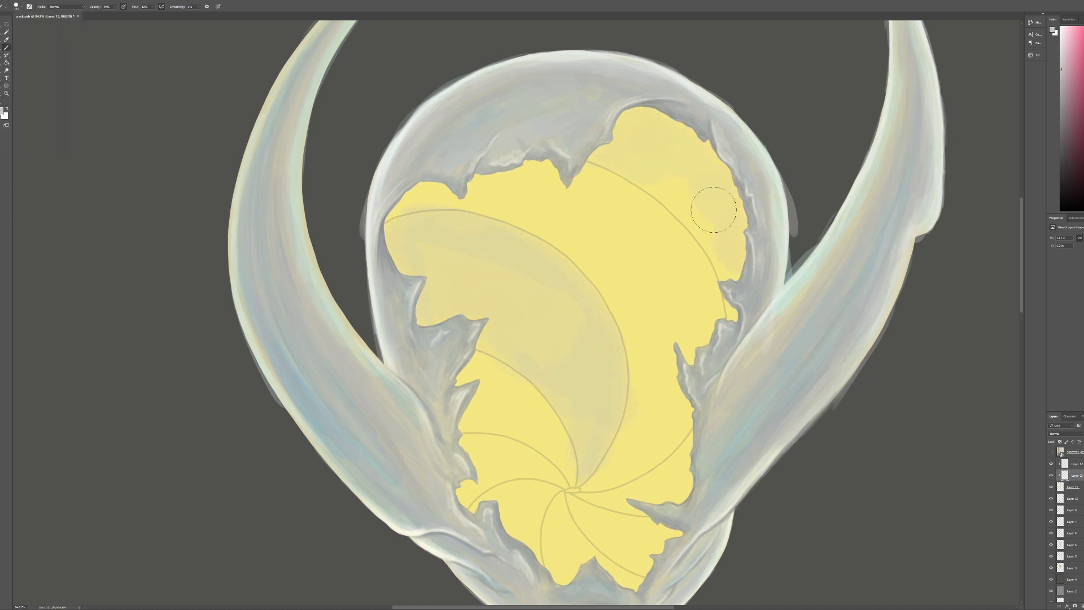
{"action": "right_click", "coordinate": [473, 315]}
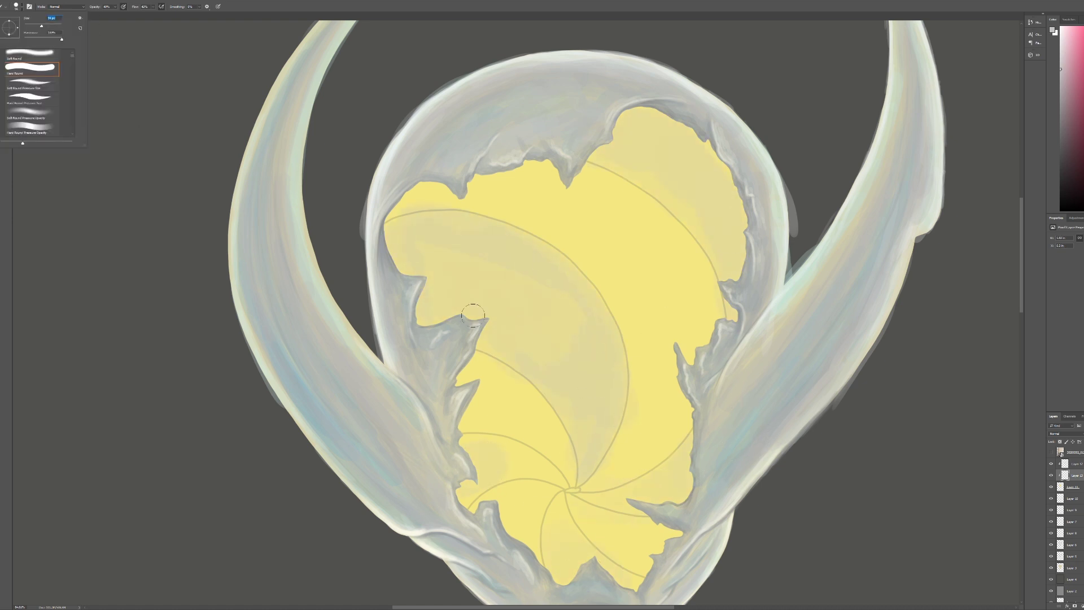
{"action": "key", "text": "Return"}
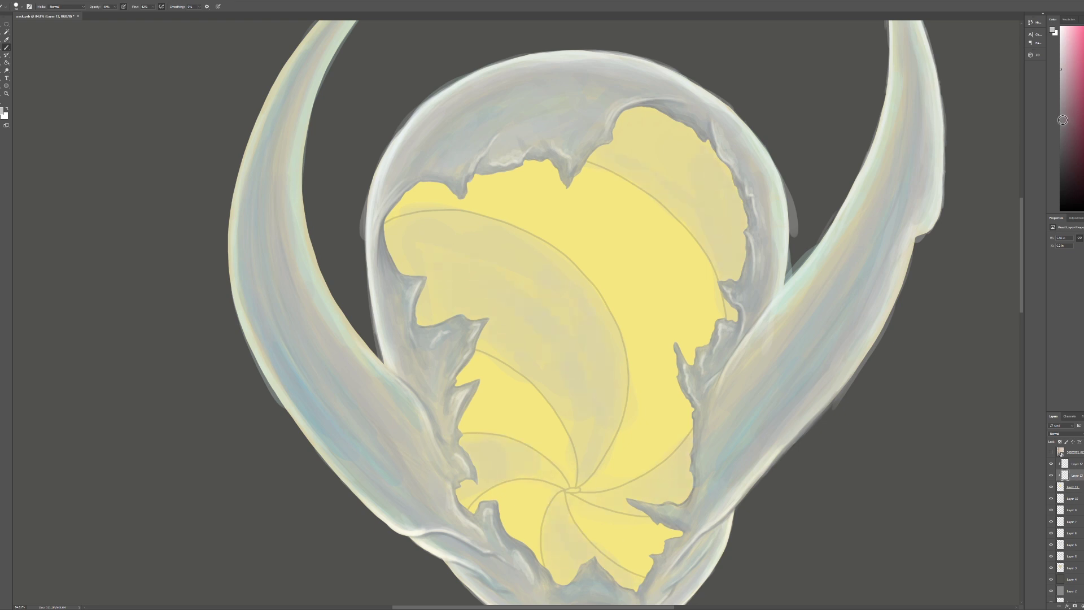
{"action": "left_click", "coordinate": [1062, 35]}
{"action": "left_click_drag", "start_coordinate": [579, 185], "coordinate": [678, 422]}
Sample a colour from the painting and darken the large left spiral band
{"action": "key", "text": "i"}
{"action": "left_click", "coordinate": [1051, 464]}
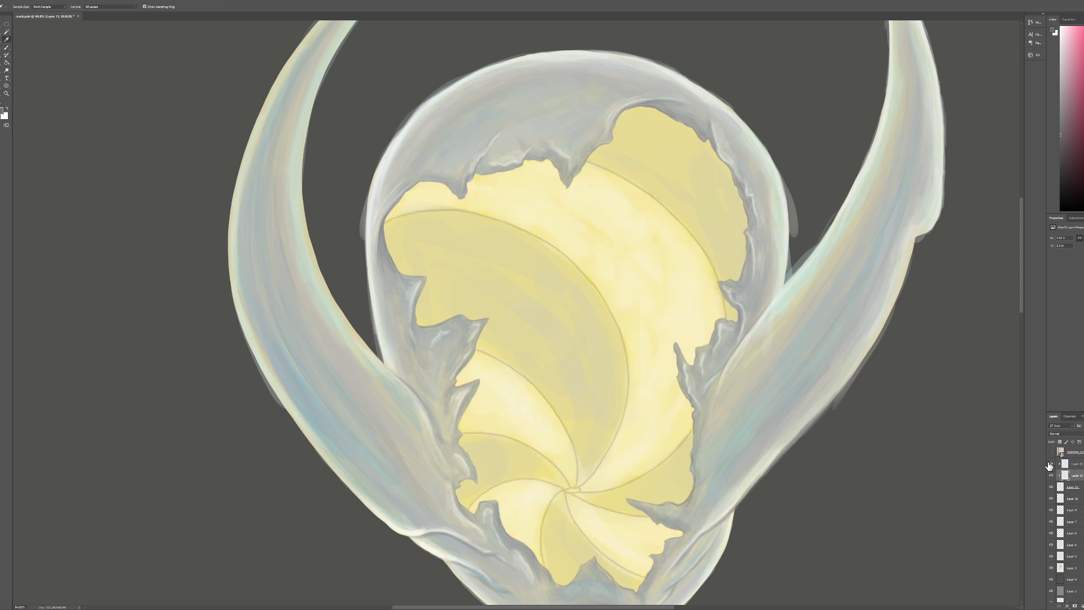
{"action": "key", "text": "b"}
{"action": "mouse_move", "coordinate": [395, 215]}
{"action": "left_mouse_down"}
{"action": "mouse_move", "coordinate": [468, 237]}
{"action": "mouse_move", "coordinate": [615, 367]}
{"action": "left_mouse_up"}
{"action": "left_click_drag", "start_coordinate": [485, 288], "coordinate": [599, 418]}
{"action": "left_click_drag", "start_coordinate": [508, 226], "coordinate": [563, 308]}
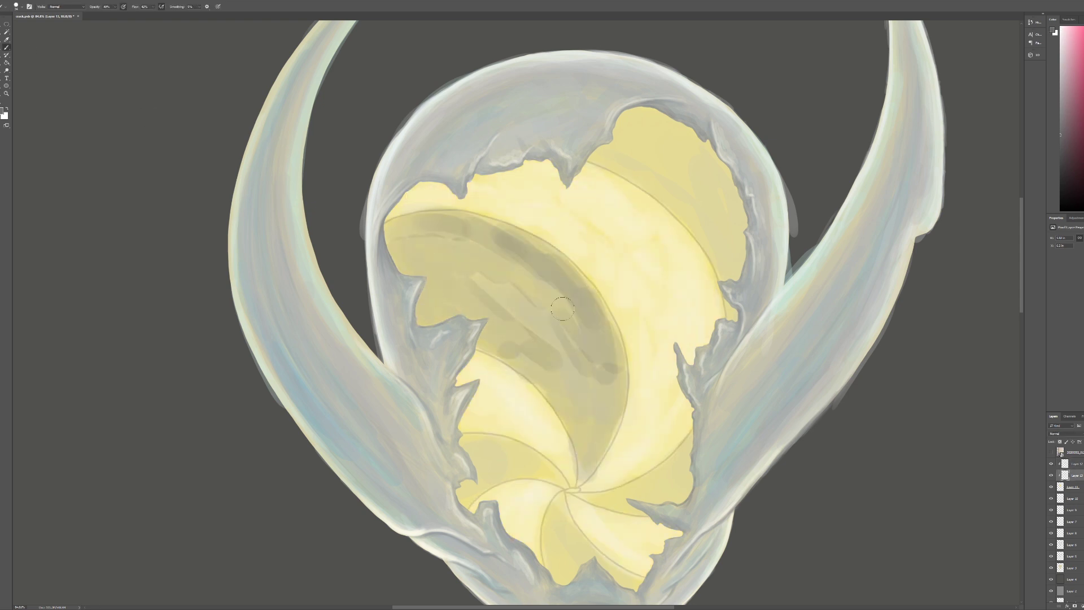
Darken the upper-right and lower swirl bands olive
{"action": "left_click_drag", "start_coordinate": [610, 469], "coordinate": [412, 243]}
{"action": "left_click_drag", "start_coordinate": [609, 113], "coordinate": [740, 271]}
{"action": "left_click_drag", "start_coordinate": [599, 146], "coordinate": [734, 276]}
{"action": "mouse_move", "coordinate": [694, 434]}
{"action": "left_mouse_down"}
{"action": "mouse_move", "coordinate": [649, 491]}
{"action": "mouse_move", "coordinate": [582, 509]}
{"action": "left_mouse_up"}
{"action": "left_click_drag", "start_coordinate": [559, 441], "coordinate": [449, 506]}
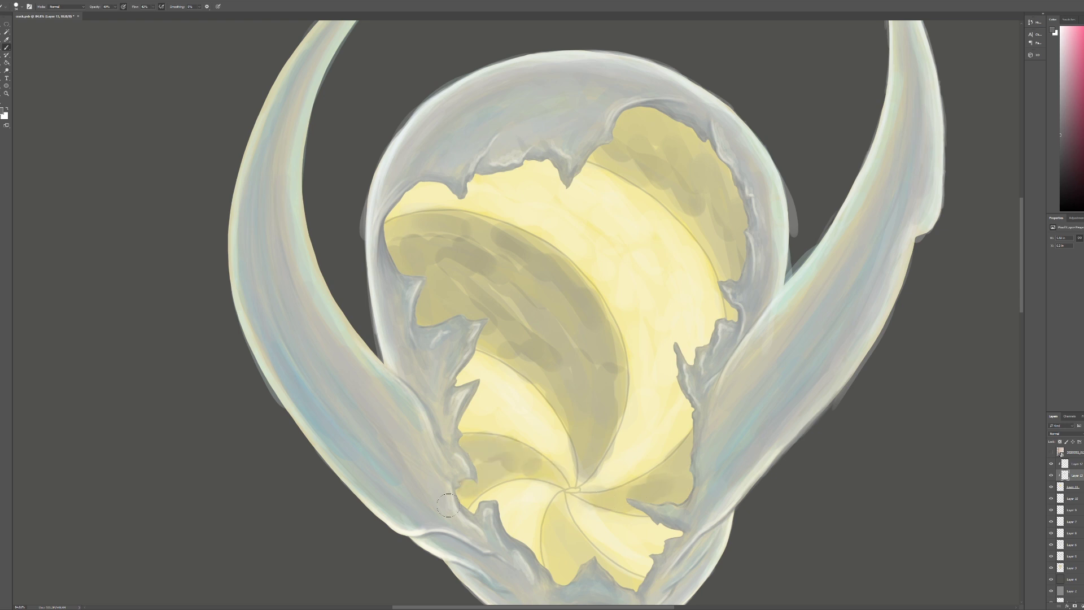
{"action": "left_click_drag", "start_coordinate": [616, 581], "coordinate": [553, 497]}
{"action": "left_click_drag", "start_coordinate": [688, 468], "coordinate": [598, 509]}
Sample pale yellow and brighten the middle spiral band
{"action": "left_click", "coordinate": [625, 177], "text": "alt"}
{"action": "left_click_drag", "start_coordinate": [607, 430], "coordinate": [576, 325]}
{"action": "left_click_drag", "start_coordinate": [610, 367], "coordinate": [530, 339]}
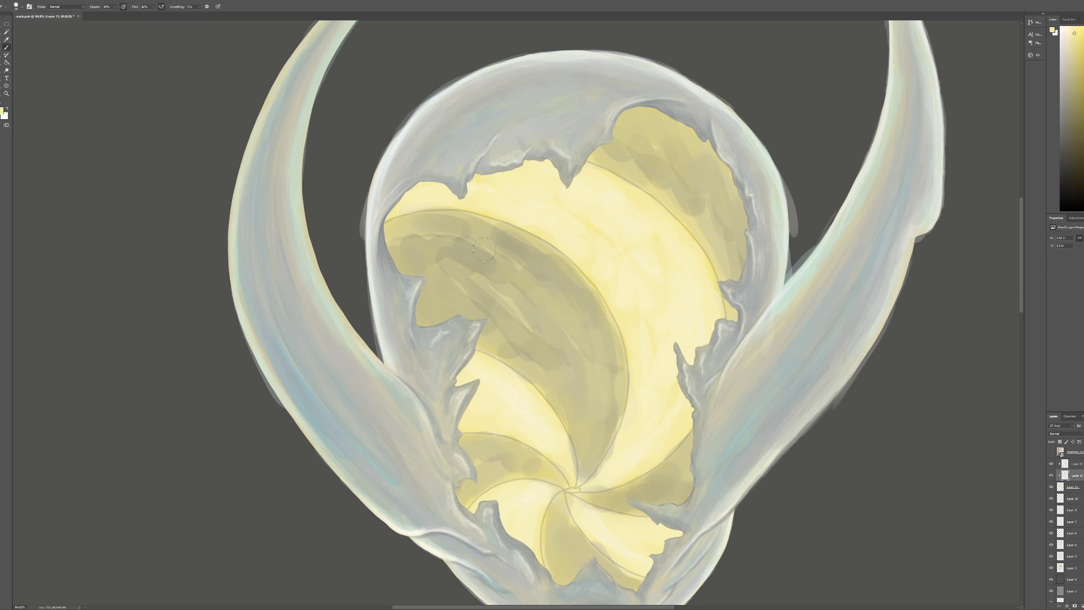
{"action": "left_click", "coordinate": [695, 232], "text": "alt"}
Pick a pink shading colour with lower Flow to tint the dark bands
{"action": "right_click", "coordinate": [678, 305], "text": "alt+shift"}
{"action": "left_click", "coordinate": [22, 6]}
{"action": "left_click_drag", "start_coordinate": [115, 6], "coordinate": [126, 16]}
{"action": "left_click_drag", "start_coordinate": [153, 6], "coordinate": [146, 14]}
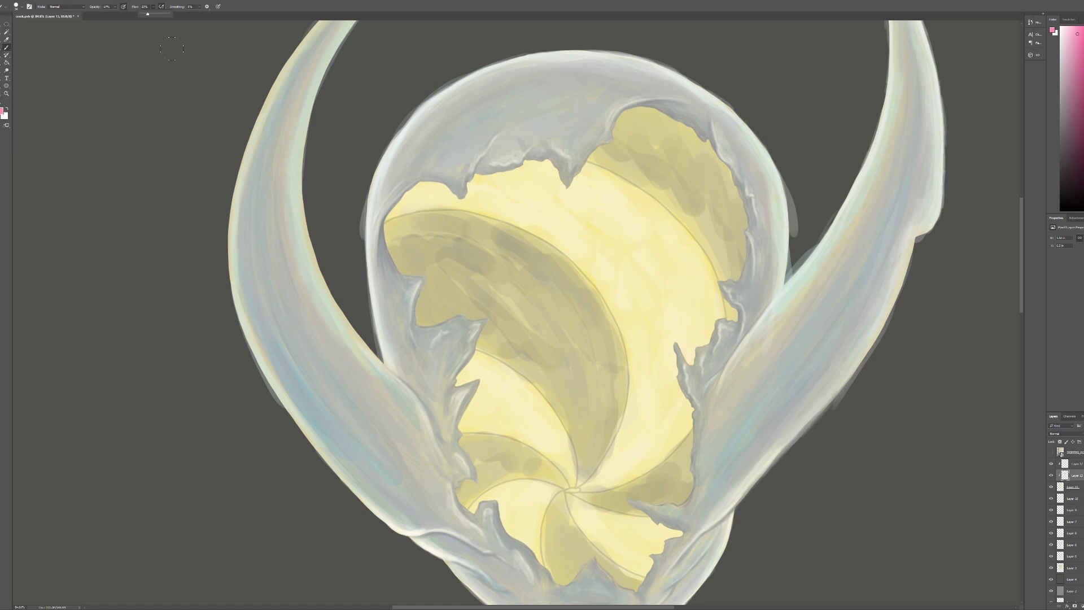
Draw dark rib arcs in the upper-right band and outline the lower-right pink band
{"action": "left_click_drag", "start_coordinate": [616, 169], "coordinate": [666, 116]}
{"action": "mouse_move", "coordinate": [638, 187]}
{"action": "left_mouse_down"}
{"action": "mouse_move", "coordinate": [695, 135]}
{"action": "mouse_move", "coordinate": [717, 158]}
{"action": "left_mouse_up"}
{"action": "mouse_move", "coordinate": [679, 220]}
{"action": "left_mouse_down"}
{"action": "mouse_move", "coordinate": [734, 182]}
{"action": "mouse_move", "coordinate": [744, 210]}
{"action": "left_mouse_up"}
{"action": "left_click_drag", "start_coordinate": [710, 259], "coordinate": [745, 240]}
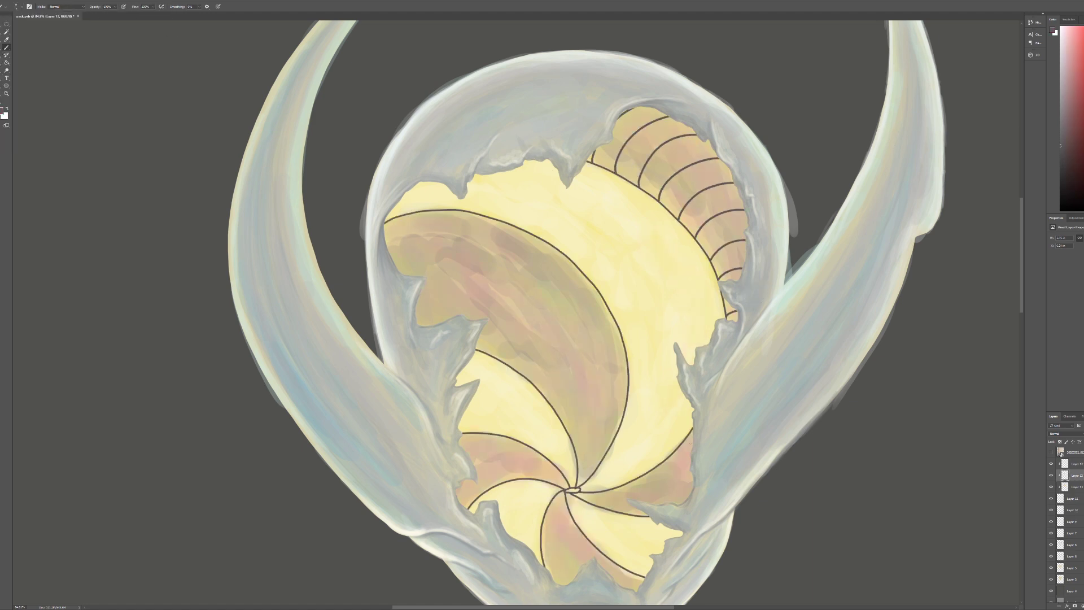
{"action": "left_click_drag", "start_coordinate": [671, 457], "coordinate": [690, 491]}
Draw rib arcs below and to the left of the spiral centre
{"action": "left_click_drag", "start_coordinate": [545, 510], "coordinate": [575, 523]}
{"action": "mouse_move", "coordinate": [542, 526]}
{"action": "left_mouse_down"}
{"action": "mouse_move", "coordinate": [583, 540]}
{"action": "mouse_move", "coordinate": [557, 559]}
{"action": "left_mouse_up"}
{"action": "mouse_move", "coordinate": [554, 563]}
{"action": "left_mouse_down"}
{"action": "mouse_move", "coordinate": [600, 552]}
{"action": "mouse_move", "coordinate": [569, 583]}
{"action": "left_mouse_up"}
{"action": "left_click_drag", "start_coordinate": [617, 581], "coordinate": [630, 572]}
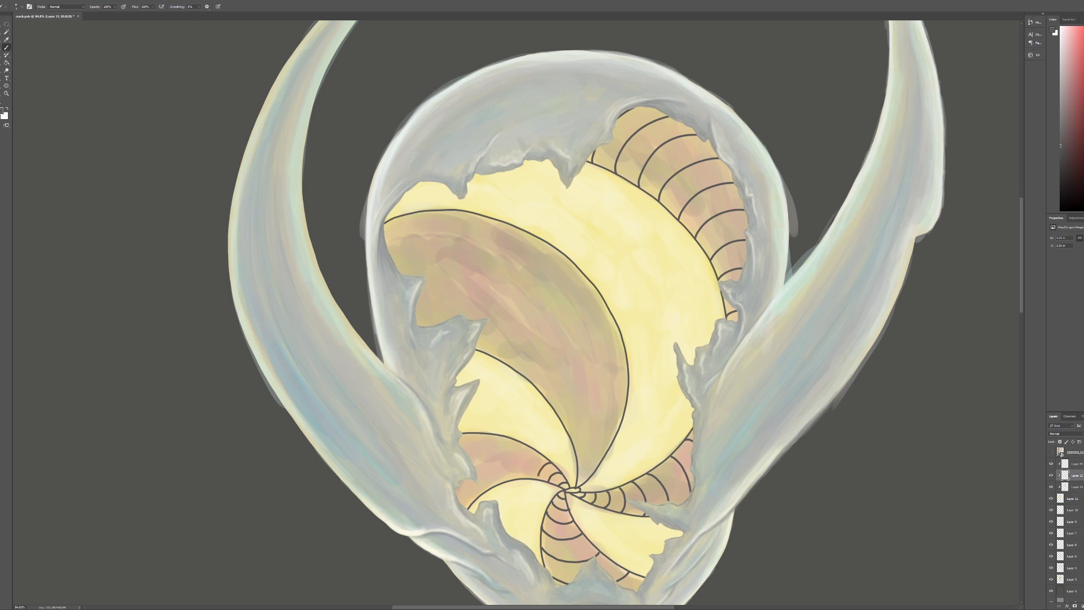
{"action": "mouse_move", "coordinate": [518, 441]}
{"action": "left_mouse_down"}
{"action": "mouse_move", "coordinate": [507, 480]}
{"action": "mouse_move", "coordinate": [485, 487]}
{"action": "left_mouse_up"}
{"action": "left_click_drag", "start_coordinate": [466, 432], "coordinate": [470, 494]}
{"action": "key", "text": "ctrl+z"}
{"action": "left_click_drag", "start_coordinate": [464, 433], "coordinate": [468, 499]}
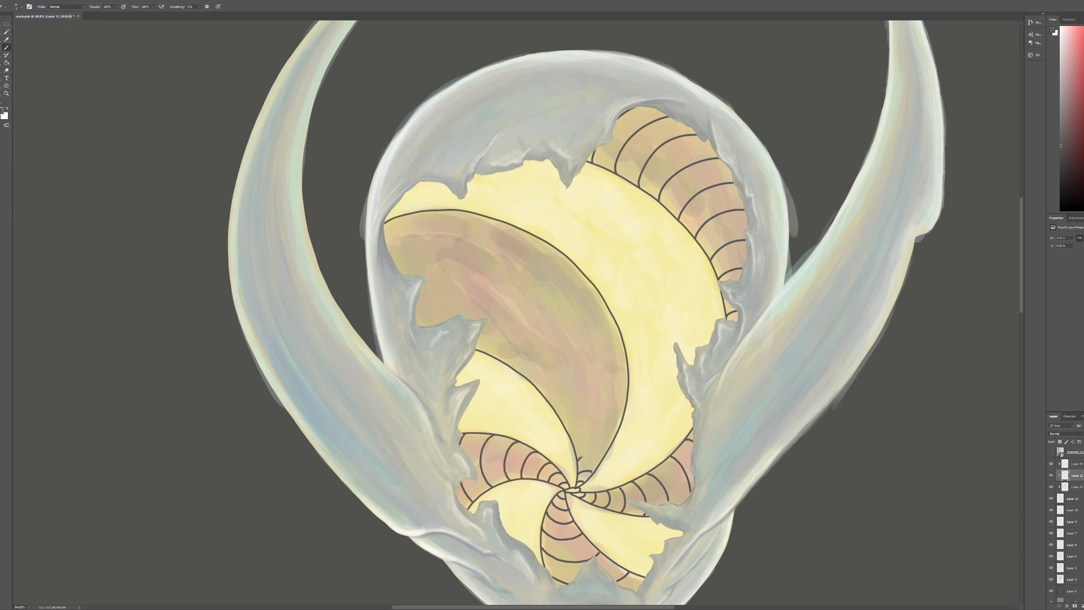
Stack rib arcs upward from the spiral centre into the large brown band
{"action": "left_click_drag", "start_coordinate": [572, 465], "coordinate": [608, 451]}
{"action": "mouse_move", "coordinate": [567, 451]}
{"action": "left_mouse_down"}
{"action": "mouse_move", "coordinate": [621, 428]}
{"action": "mouse_move", "coordinate": [625, 403]}
{"action": "left_mouse_up"}
{"action": "mouse_move", "coordinate": [558, 423]}
{"action": "left_mouse_down"}
{"action": "mouse_move", "coordinate": [622, 375]}
{"action": "mouse_move", "coordinate": [618, 352]}
{"action": "left_mouse_up"}
{"action": "left_click_drag", "start_coordinate": [545, 392], "coordinate": [608, 315]}
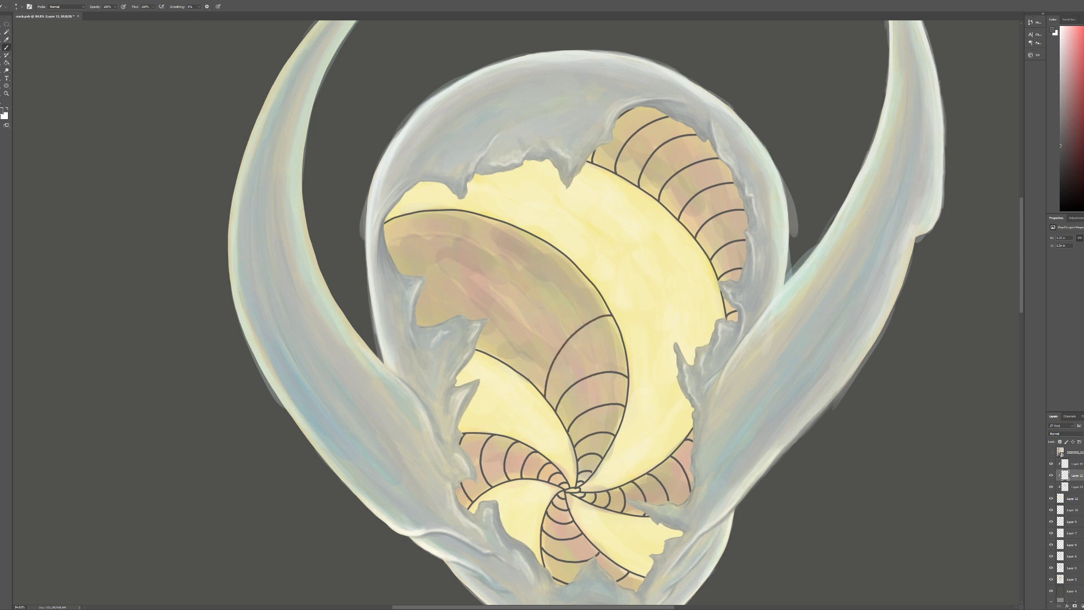
{"action": "left_click_drag", "start_coordinate": [581, 272], "coordinate": [527, 377]}
{"action": "left_click_drag", "start_coordinate": [506, 324], "coordinate": [501, 364]}
{"action": "key", "text": "ctrl+z"}
{"action": "key", "text": "ctrl+z"}
Paint dark rib arcs and darker shading across the brown bands
{"action": "left_click_drag", "start_coordinate": [581, 272], "coordinate": [525, 377]}
{"action": "left_click_drag", "start_coordinate": [511, 226], "coordinate": [497, 358]}
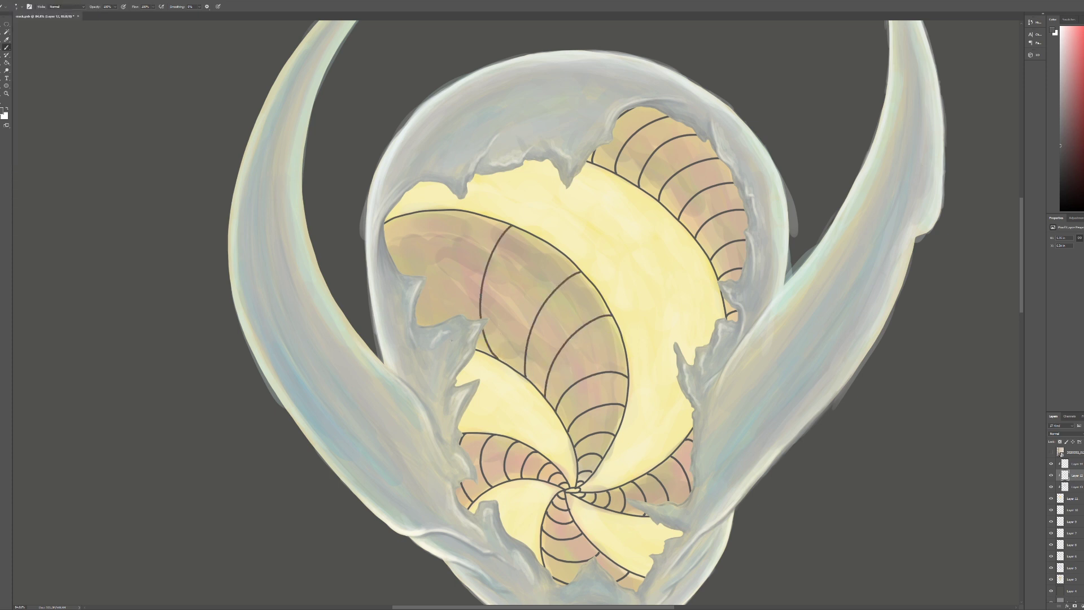
{"action": "left_click_drag", "start_coordinate": [433, 324], "coordinate": [435, 211]}
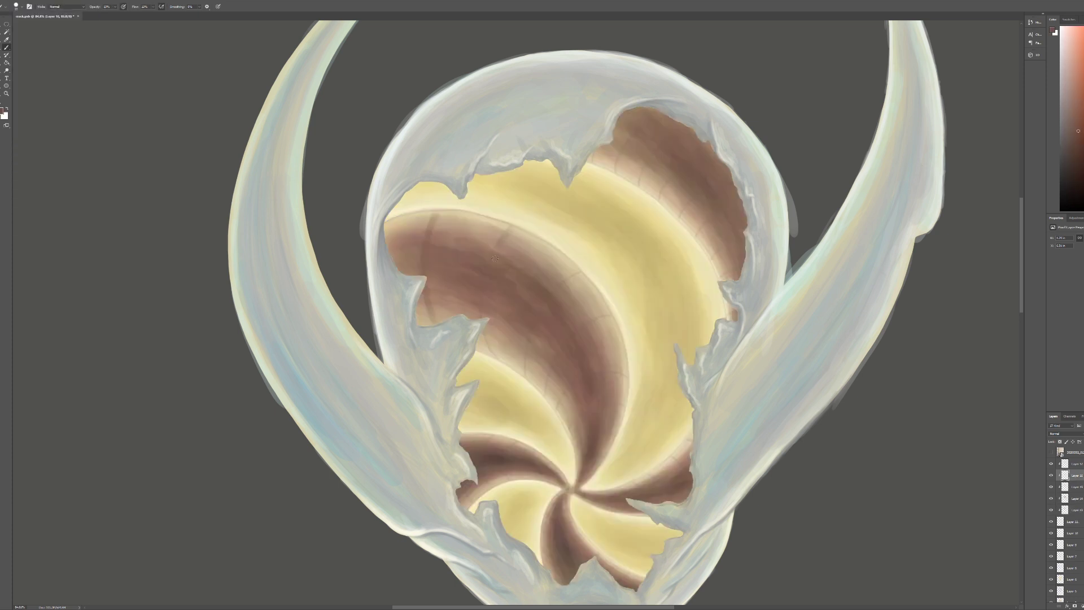
{"action": "left_click_drag", "start_coordinate": [490, 336], "coordinate": [503, 355]}
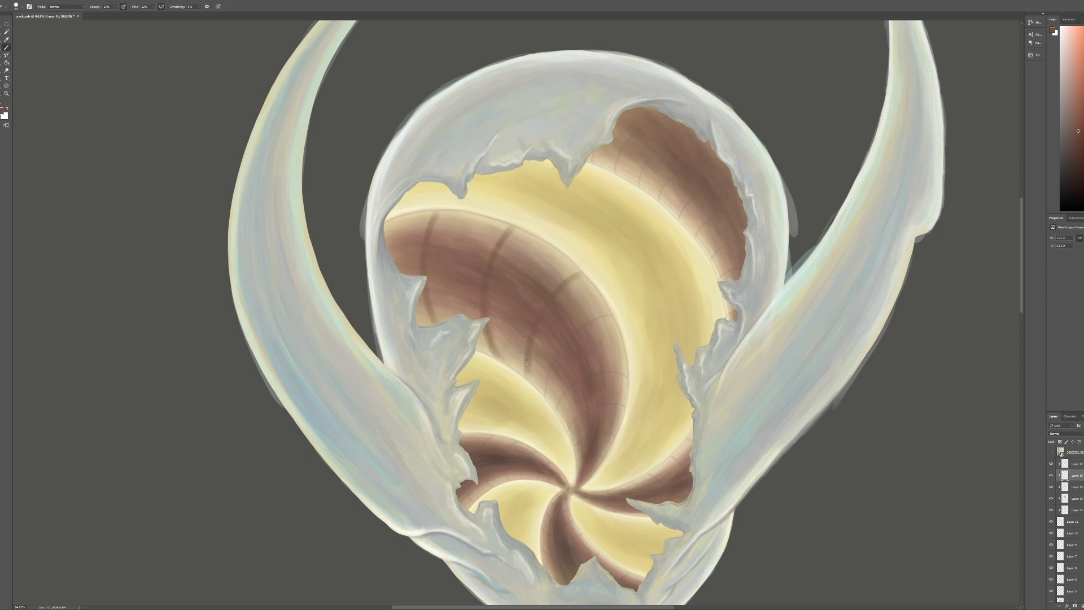
{"action": "left_click_drag", "start_coordinate": [553, 373], "coordinate": [547, 392]}
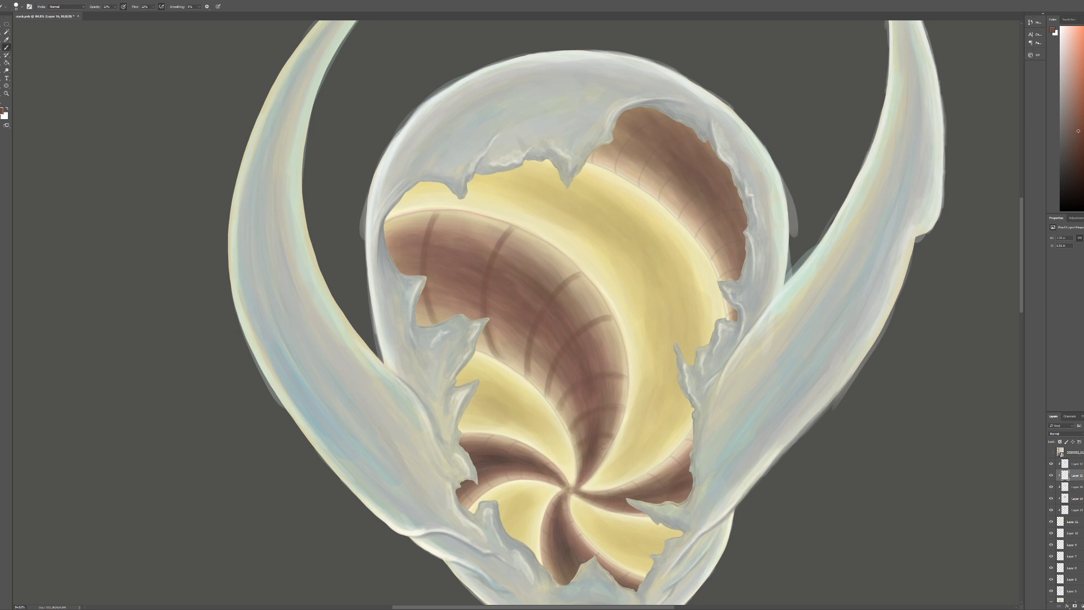
Hide Layer 17's black rib line art and switch to the Eraser
{"action": "left_click", "coordinate": [1051, 465]}
{"action": "key", "text": "e"}
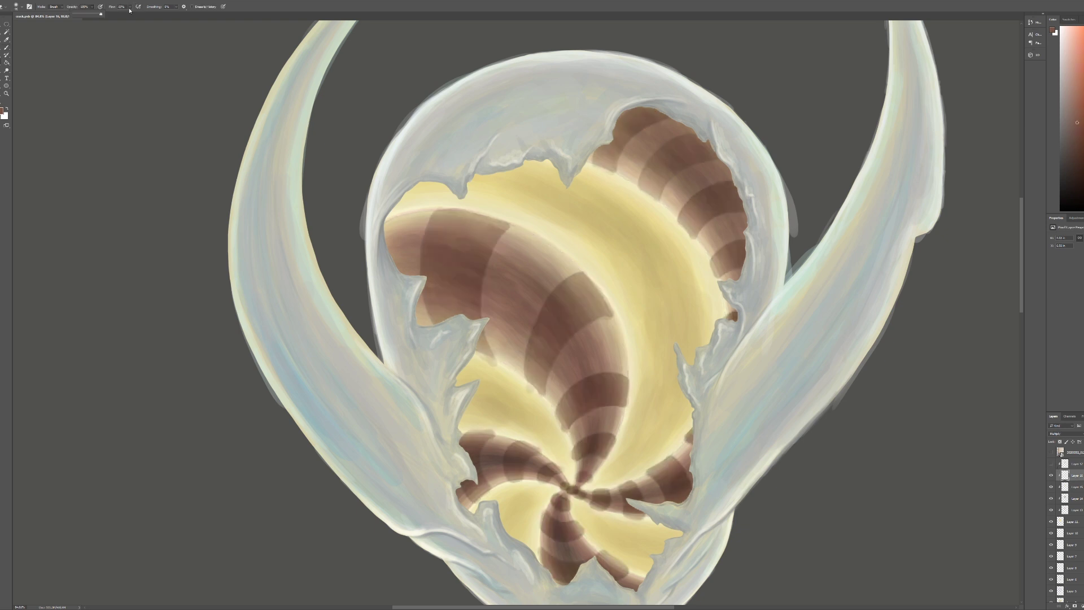
{"action": "scroll", "coordinate": [495, 337], "scroll_direction": "up", "scroll_amount": 2}
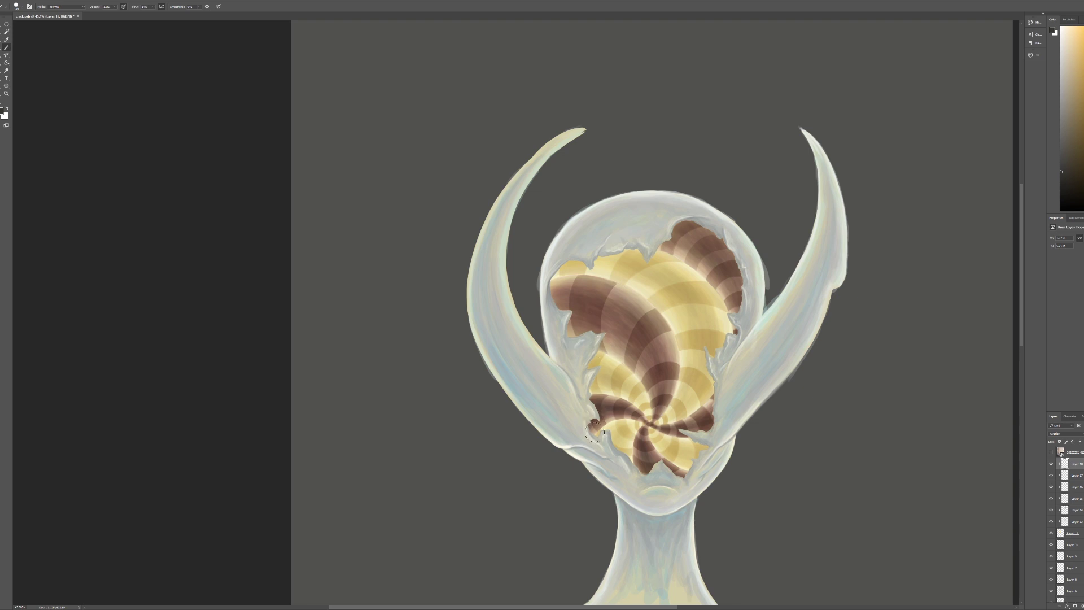
Darken stripe tips and paint purple shadows along the right, left and upper crack edges
{"action": "left_click_drag", "start_coordinate": [639, 463], "coordinate": [647, 472]}
{"action": "left_click_drag", "start_coordinate": [561, 302], "coordinate": [559, 285]}
{"action": "scroll", "coordinate": [781, 268], "scroll_direction": "up", "scroll_amount": 3}
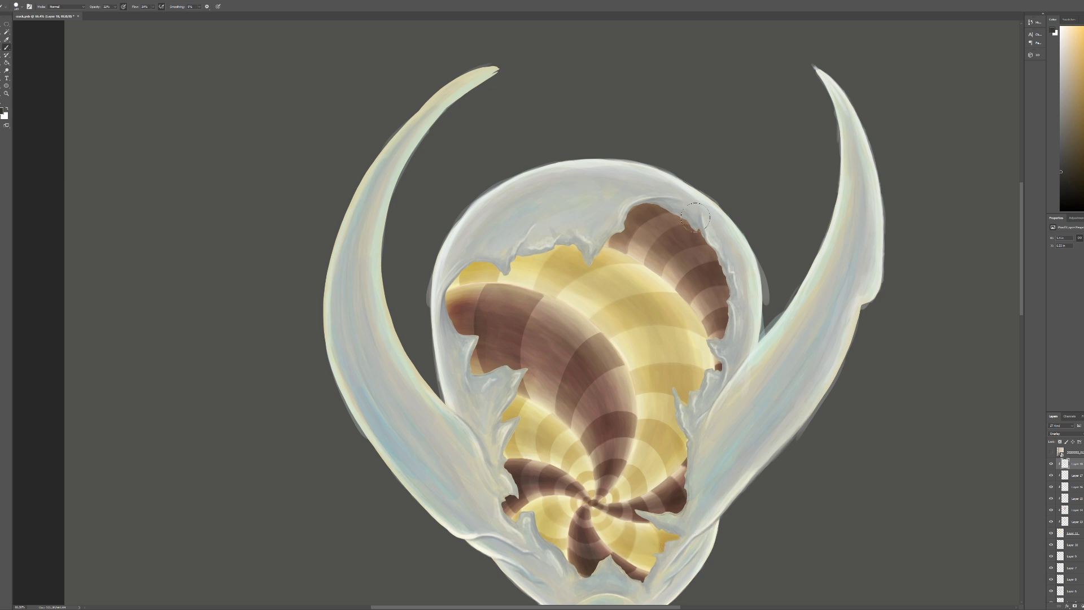
{"action": "left_click_drag", "start_coordinate": [720, 339], "coordinate": [633, 214]}
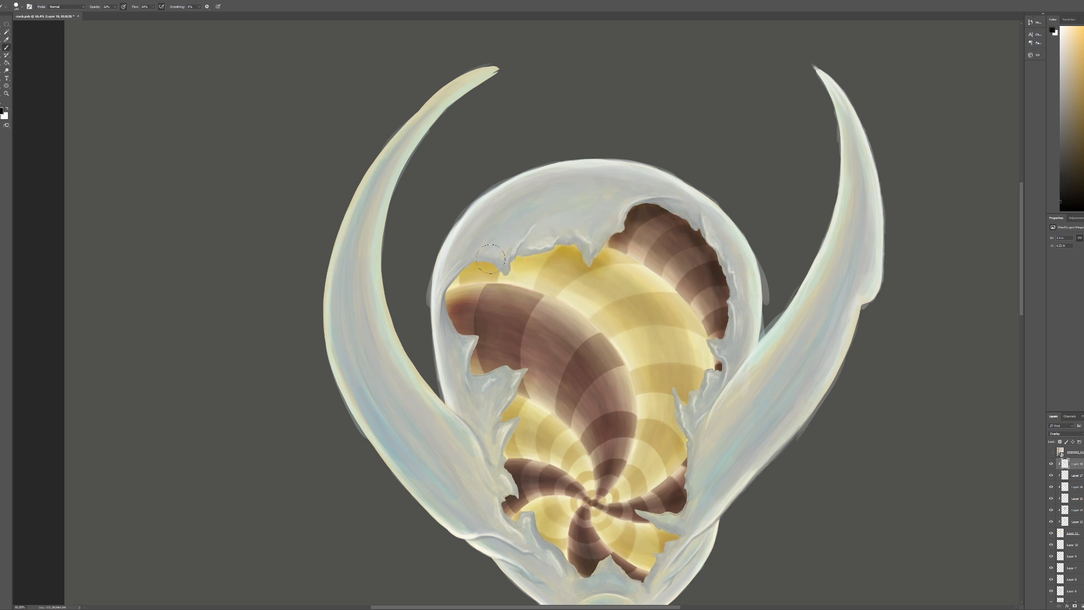
{"action": "left_click_drag", "start_coordinate": [477, 351], "coordinate": [453, 337]}
{"action": "mouse_move", "coordinate": [508, 372]}
{"action": "left_mouse_down"}
{"action": "mouse_move", "coordinate": [511, 497]}
{"action": "mouse_move", "coordinate": [608, 568]}
{"action": "mouse_move", "coordinate": [649, 561]}
{"action": "mouse_move", "coordinate": [709, 384]}
{"action": "left_mouse_up"}
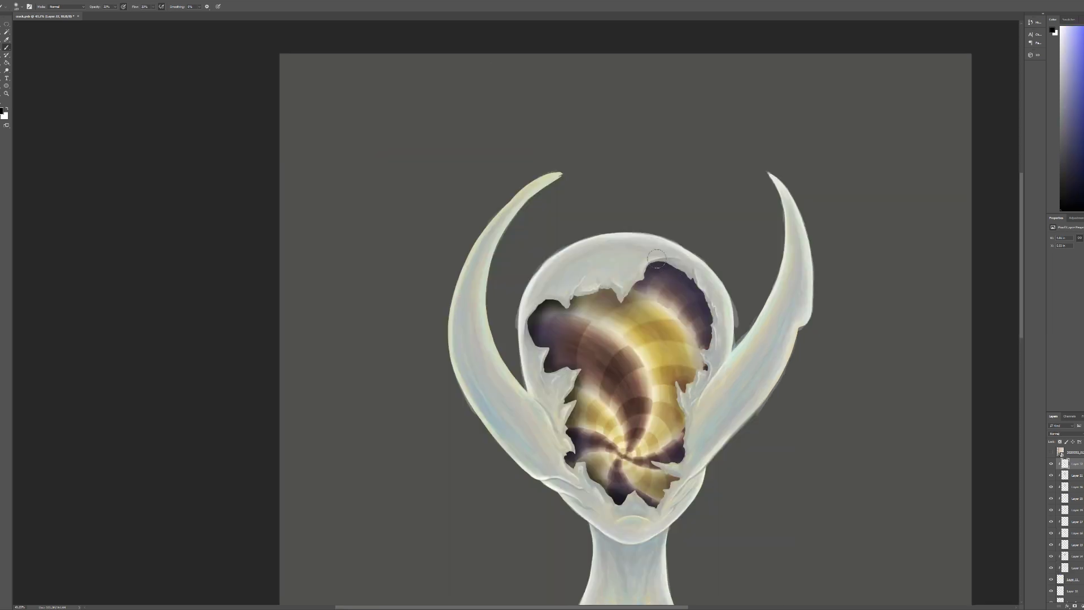
{"action": "mouse_move", "coordinate": [657, 258]}
{"action": "left_mouse_down"}
{"action": "mouse_move", "coordinate": [627, 296]}
{"action": "mouse_move", "coordinate": [636, 283]}
{"action": "mouse_move", "coordinate": [584, 294]}
{"action": "left_mouse_up"}
Darken the crack's upper edge and right side with deeper shadow strokes
{"action": "left_click_drag", "start_coordinate": [681, 271], "coordinate": [702, 296]}
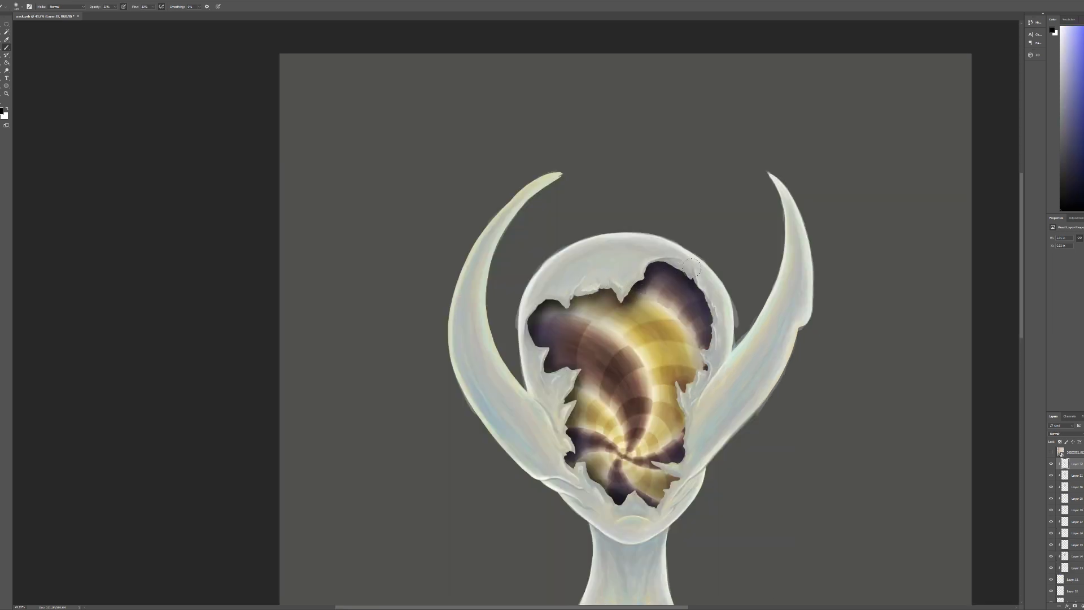
{"action": "left_click_drag", "start_coordinate": [700, 344], "coordinate": [704, 355]}
{"action": "scroll", "coordinate": [703, 355], "scroll_direction": "up", "scroll_amount": 3}
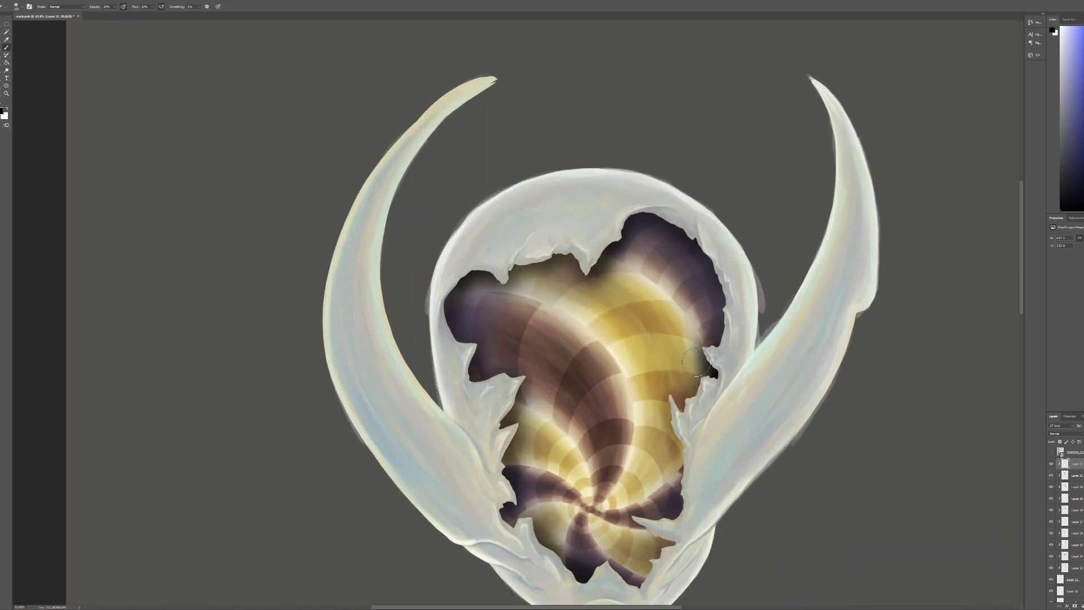
{"action": "mouse_move", "coordinate": [672, 402]}
{"action": "left_mouse_down"}
{"action": "mouse_move", "coordinate": [683, 491]}
{"action": "mouse_move", "coordinate": [644, 533]}
{"action": "mouse_move", "coordinate": [677, 551]}
{"action": "left_mouse_up"}
{"action": "scroll", "coordinate": [666, 553], "scroll_direction": "down", "scroll_amount": 3}
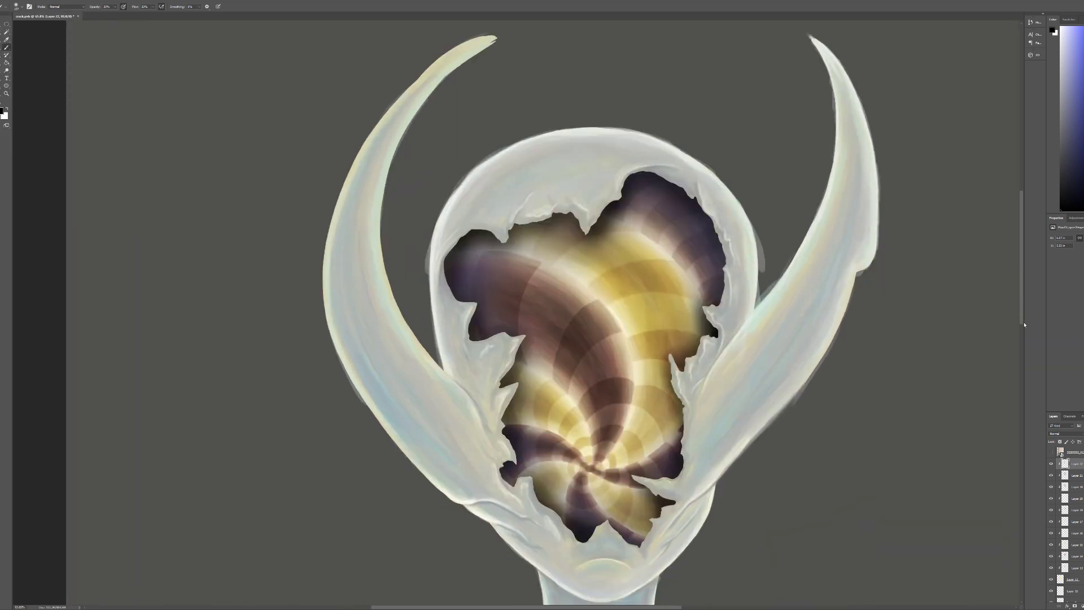
{"action": "mouse_move", "coordinate": [649, 494]}
{"action": "left_mouse_down"}
{"action": "mouse_move", "coordinate": [627, 520]}
{"action": "mouse_move", "coordinate": [649, 488]}
{"action": "left_mouse_up"}
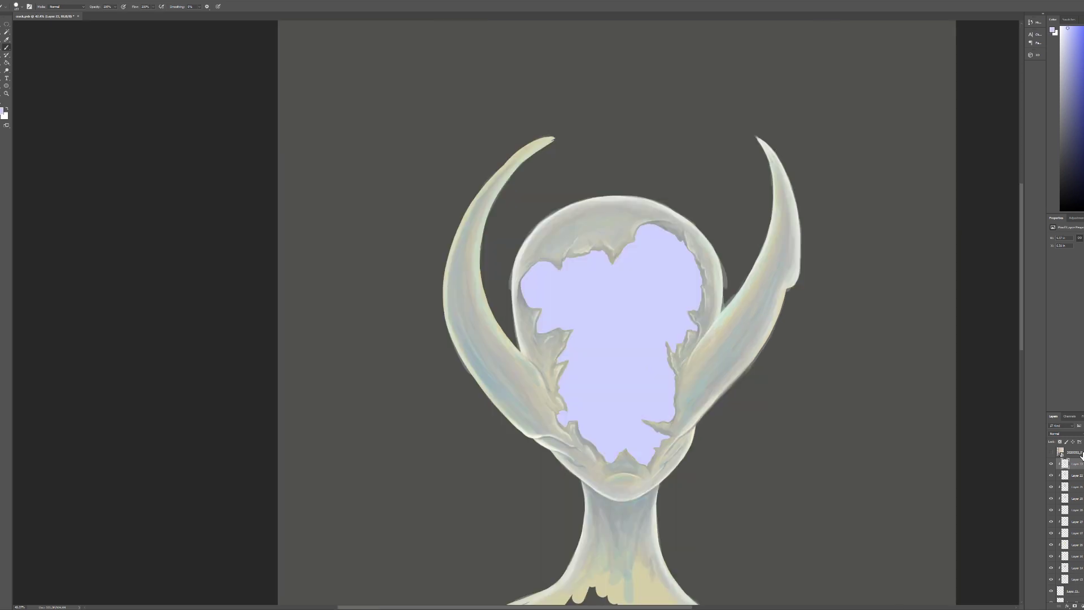
Set the lavender fill layer to Overlay blending and begin white embryo curl strokes
{"action": "key", "text": "shift+alt+o"}
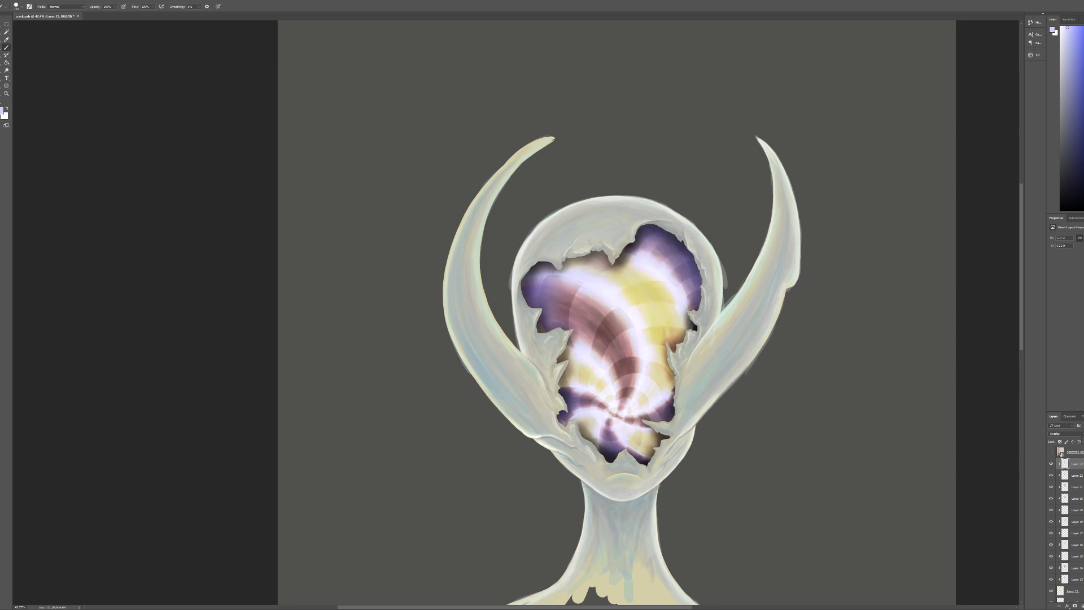
{"action": "key", "text": "shift+alt+m"}
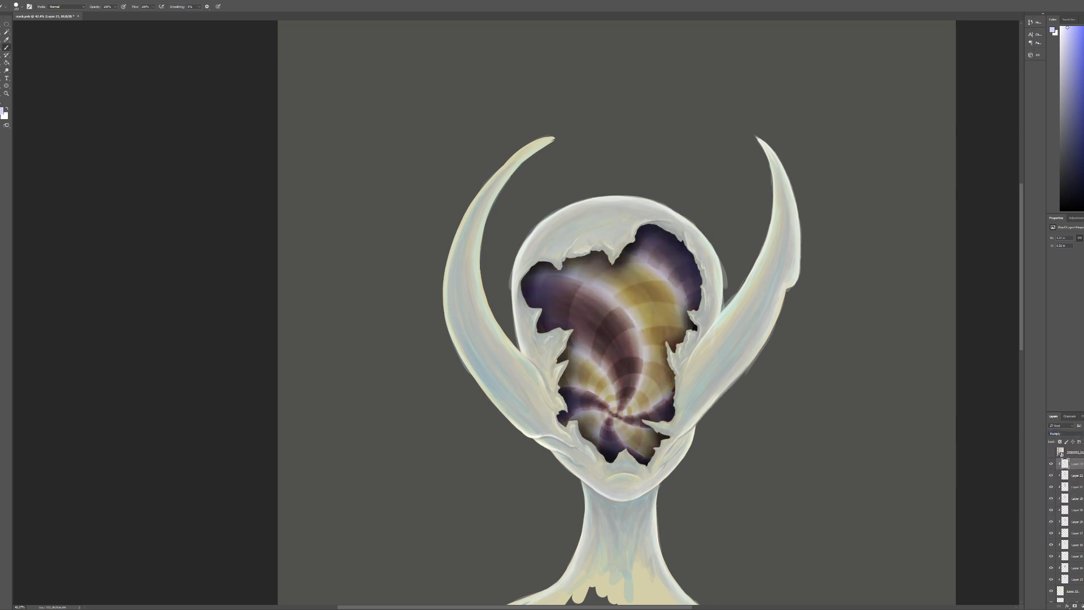
{"action": "key", "text": "shift+alt+o"}
{"action": "left_click", "coordinate": [1069, 434]}
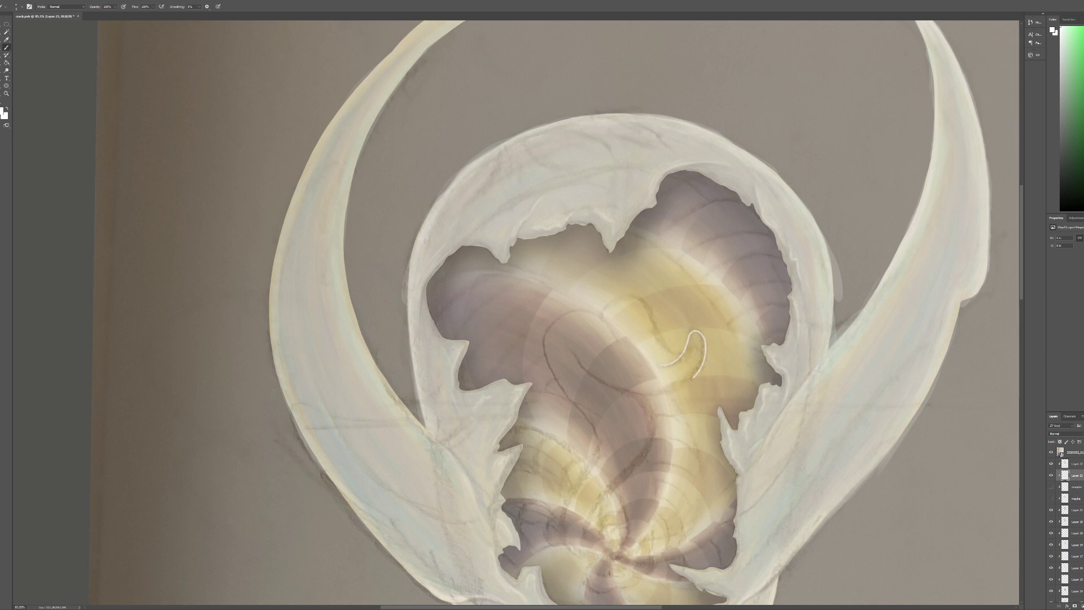
{"action": "left_click_drag", "start_coordinate": [691, 378], "coordinate": [573, 351]}
{"action": "mouse_move", "coordinate": [692, 346]}
{"action": "left_mouse_down"}
{"action": "mouse_move", "coordinate": [598, 311]}
{"action": "mouse_move", "coordinate": [581, 452]}
{"action": "left_mouse_up"}
Sketch the embryo's heart-shaped curling outline in white, redoing stray strokes
{"action": "key", "text": "ctrl+z"}
{"action": "mouse_move", "coordinate": [598, 311]}
{"action": "left_mouse_down"}
{"action": "mouse_move", "coordinate": [540, 367]}
{"action": "mouse_move", "coordinate": [621, 561]}
{"action": "left_mouse_up"}
{"action": "left_click", "coordinate": [1052, 452]}
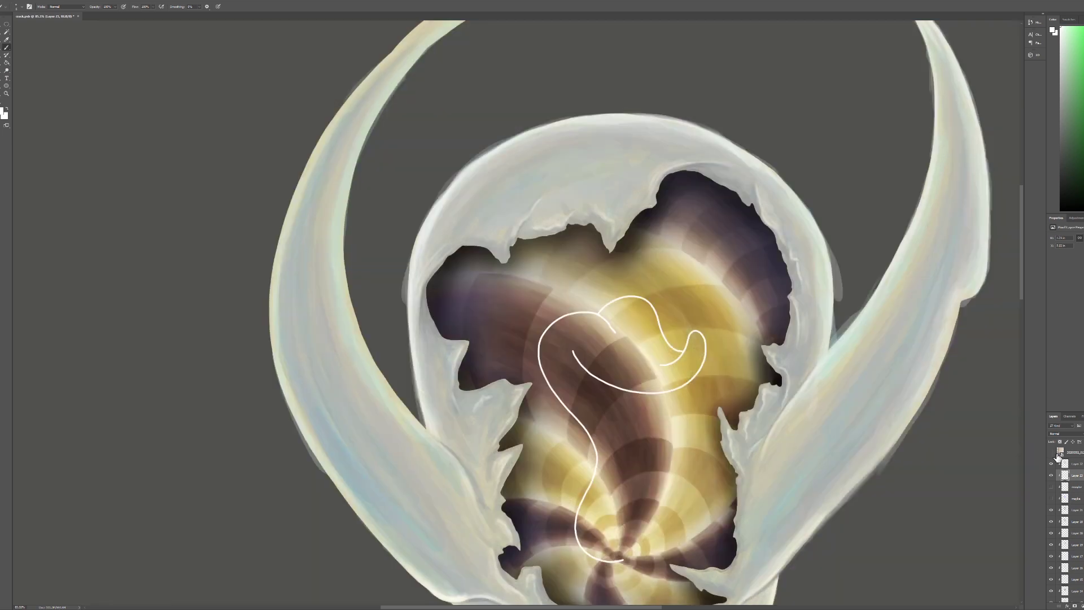
{"action": "key", "text": "ctrl+z"}
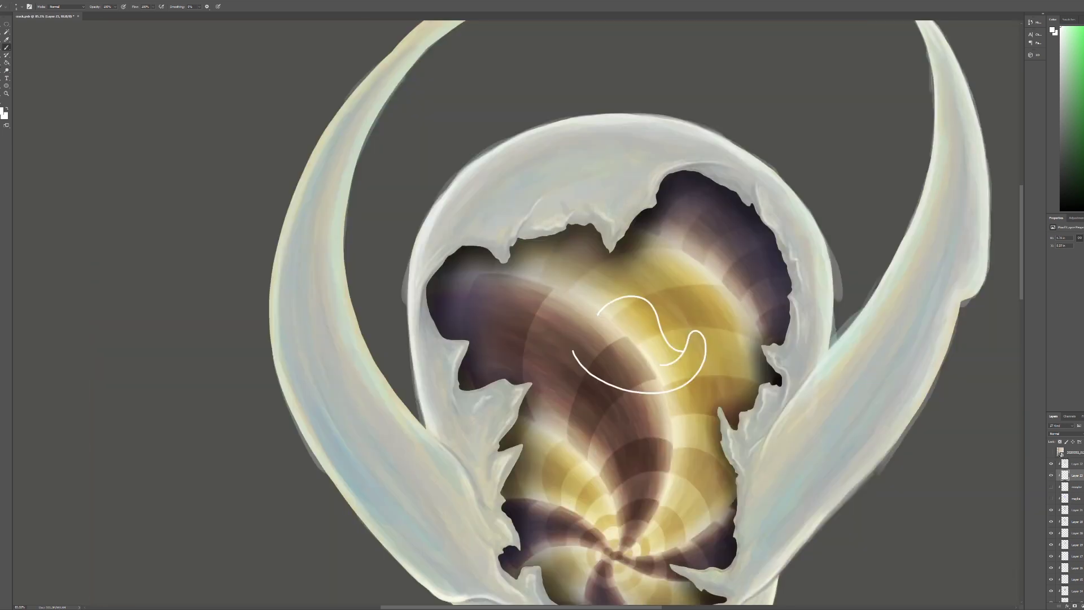
{"action": "key", "text": "ctrl+z"}
{"action": "key", "text": "ctrl+z"}
{"action": "key", "text": "ctrl+z"}
{"action": "mouse_move", "coordinate": [581, 367]}
{"action": "left_mouse_down"}
{"action": "mouse_move", "coordinate": [605, 389]}
{"action": "mouse_move", "coordinate": [596, 379]}
{"action": "mouse_move", "coordinate": [677, 338]}
{"action": "left_mouse_up"}
{"action": "mouse_move", "coordinate": [590, 348]}
{"action": "left_mouse_down"}
{"action": "mouse_move", "coordinate": [608, 271]}
{"action": "mouse_move", "coordinate": [650, 314]}
{"action": "mouse_move", "coordinate": [570, 468]}
{"action": "left_mouse_up"}
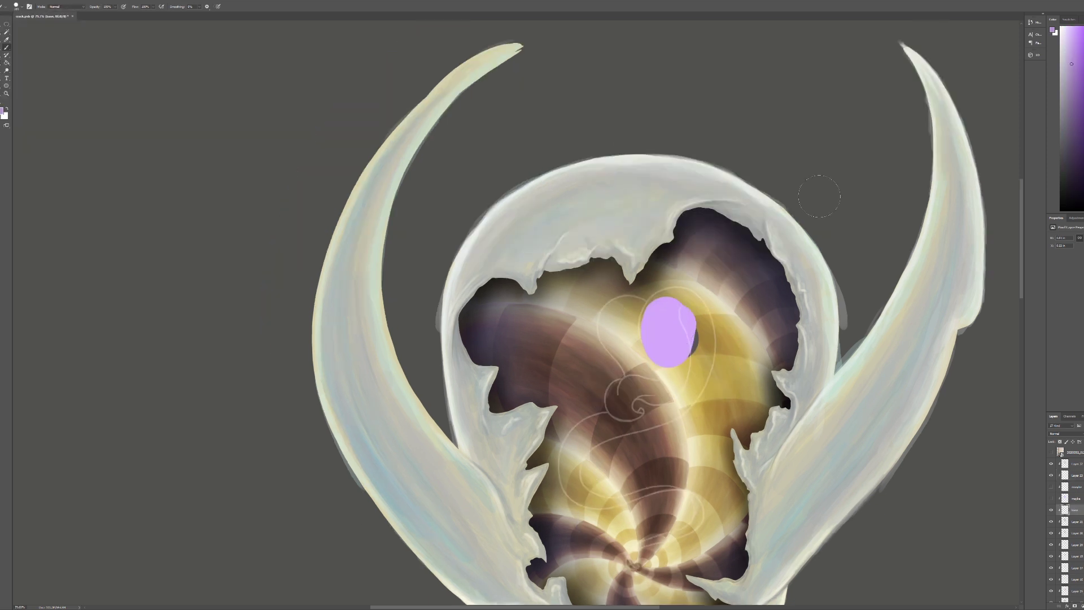
Paint the embryo as a purple heart-shaped blob, filling and smoothing its edges
{"action": "mouse_move", "coordinate": [666, 316]}
{"action": "left_mouse_down"}
{"action": "mouse_move", "coordinate": [678, 356]}
{"action": "mouse_move", "coordinate": [613, 333]}
{"action": "mouse_move", "coordinate": [677, 389]}
{"action": "mouse_move", "coordinate": [655, 403]}
{"action": "left_mouse_up"}
{"action": "scroll", "coordinate": [655, 403], "scroll_direction": "up", "scroll_amount": 3}
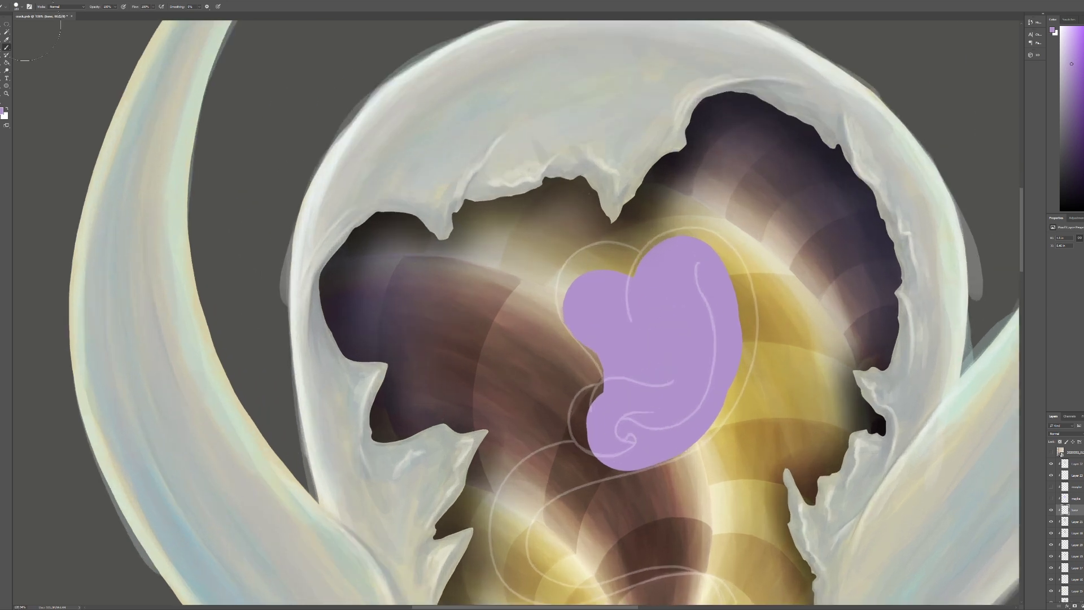
{"action": "left_click_drag", "start_coordinate": [586, 405], "coordinate": [581, 427]}
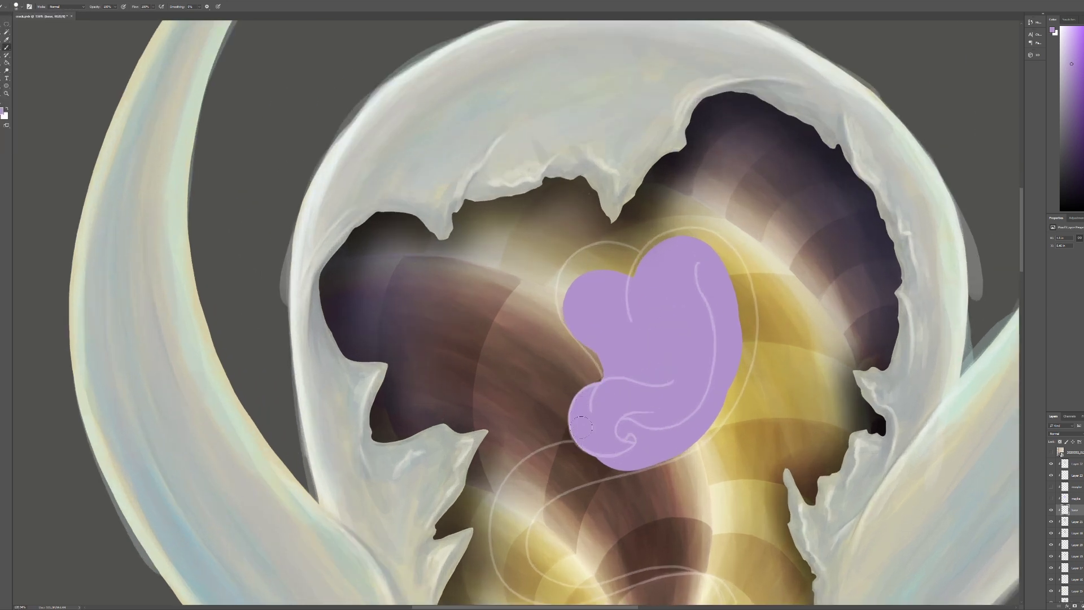
{"action": "key", "text": "e"}
{"action": "key", "text": "b"}
{"action": "left_click_drag", "start_coordinate": [563, 311], "coordinate": [574, 270]}
{"action": "left_click_drag", "start_coordinate": [581, 328], "coordinate": [602, 373]}
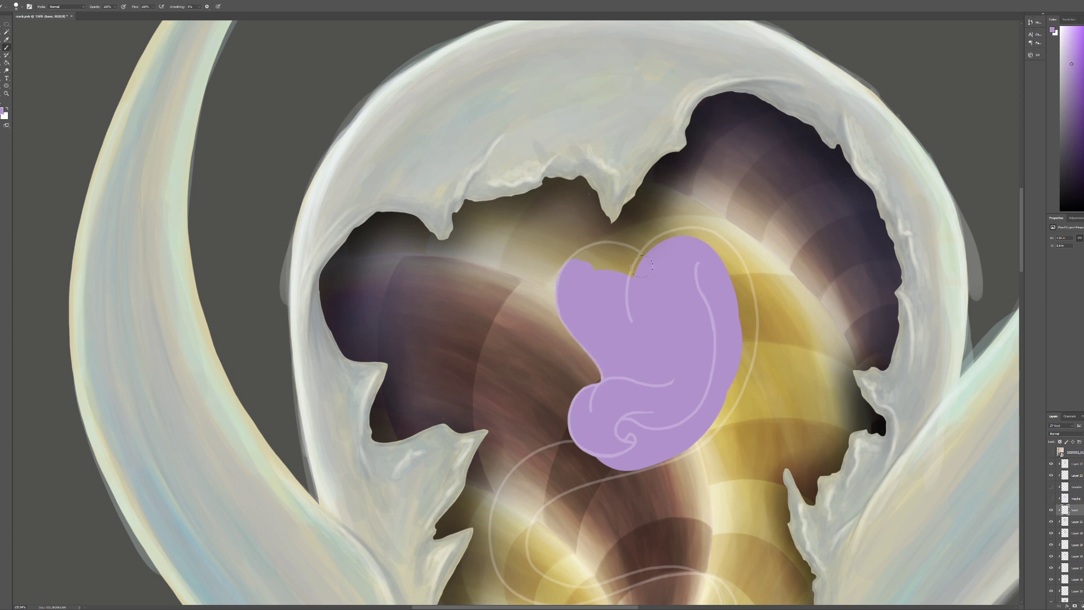
{"action": "mouse_move", "coordinate": [578, 271]}
{"action": "left_mouse_down"}
{"action": "mouse_move", "coordinate": [638, 253]}
{"action": "mouse_move", "coordinate": [574, 268]}
{"action": "left_mouse_up"}
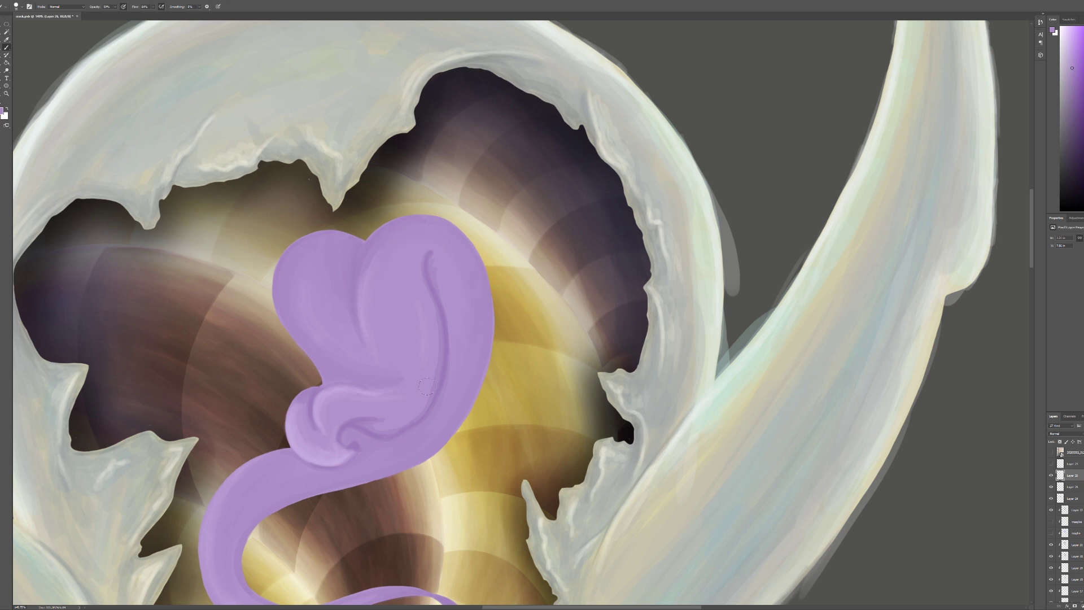
Choose a brush from the brush presets
{"action": "left_click", "coordinate": [21, 7]}
{"action": "key", "text": "Return"}
{"action": "scroll", "coordinate": [446, 409], "scroll_direction": "down", "scroll_amount": 2}
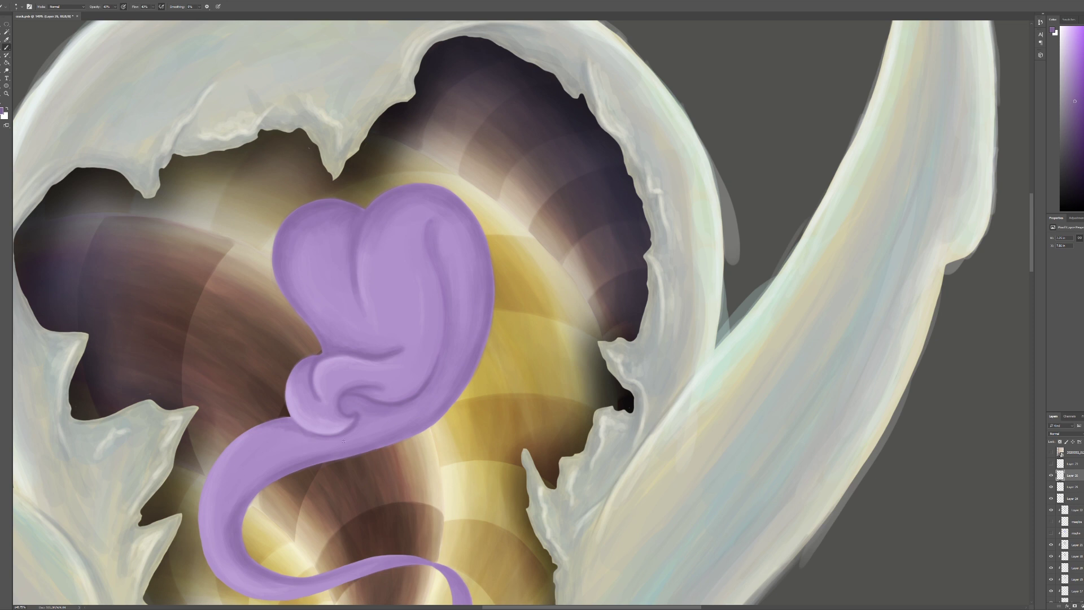
{"action": "left_click", "coordinate": [17, 9]}
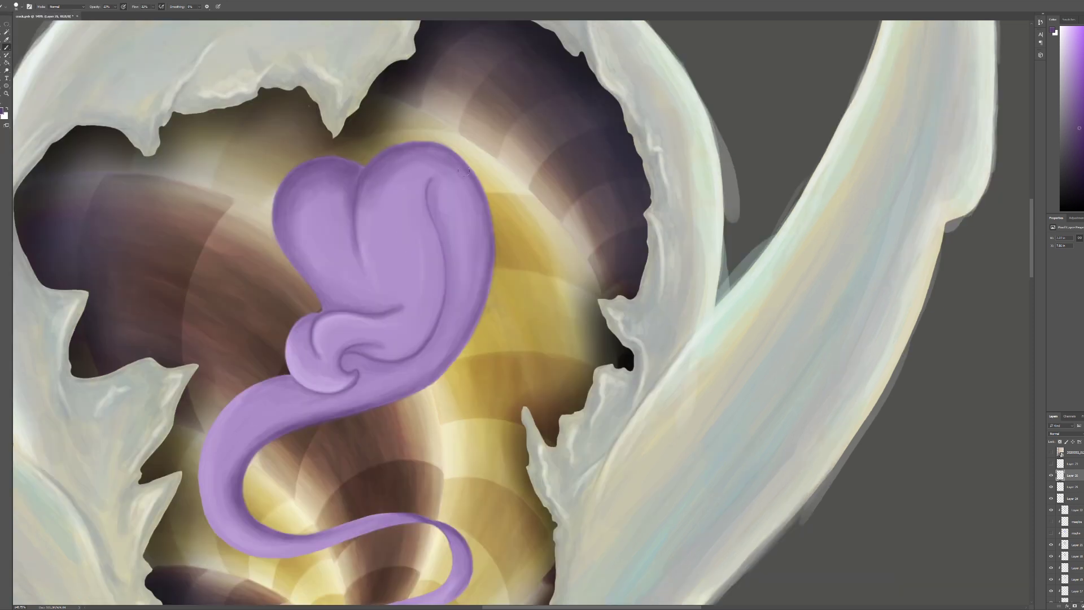
Darken the embryo's shadow creases and tail edge, then sketch a light looping swirl below the neck
{"action": "left_click_drag", "start_coordinate": [381, 304], "coordinate": [405, 300]}
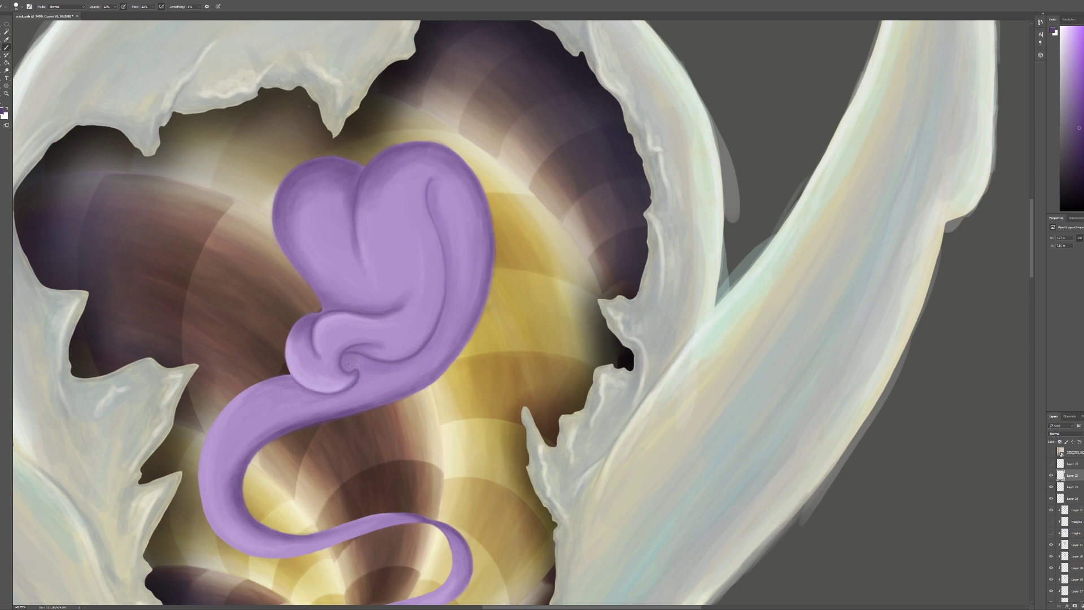
{"action": "mouse_move", "coordinate": [349, 357]}
{"action": "left_mouse_down"}
{"action": "mouse_move", "coordinate": [355, 367]}
{"action": "mouse_move", "coordinate": [240, 406]}
{"action": "mouse_move", "coordinate": [229, 426]}
{"action": "left_mouse_up"}
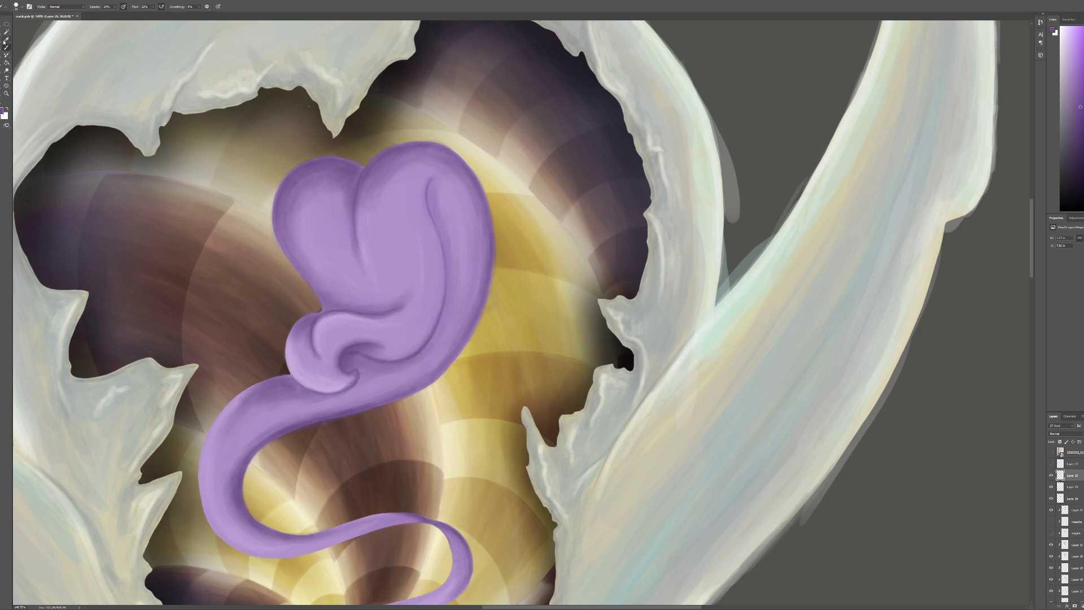
{"action": "left_click", "coordinate": [240, 418], "text": "alt"}
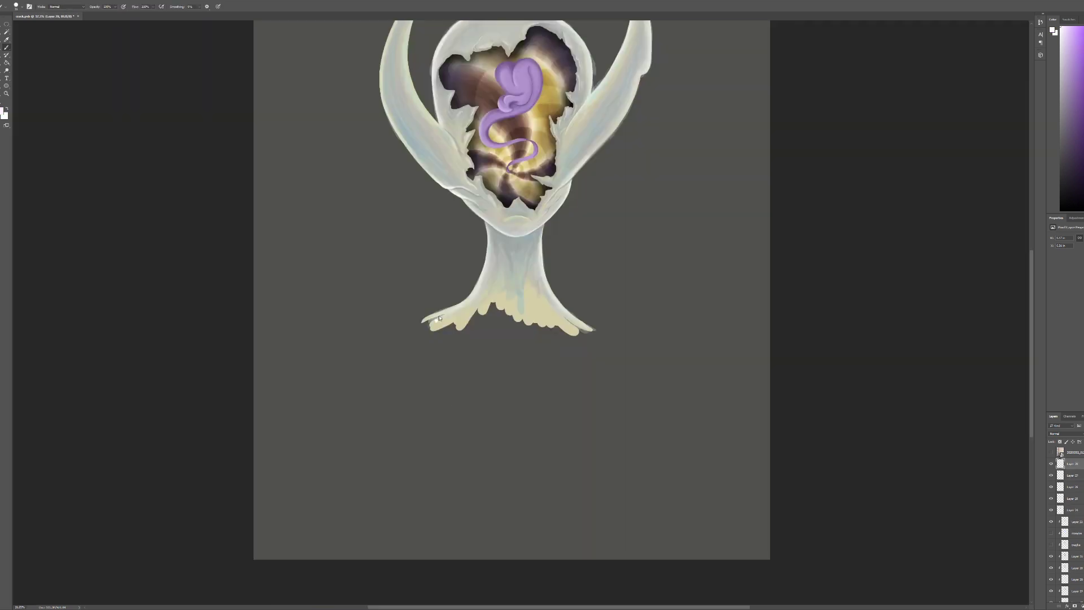
{"action": "mouse_move", "coordinate": [440, 312]}
{"action": "left_mouse_down"}
{"action": "mouse_move", "coordinate": [488, 408]}
{"action": "mouse_move", "coordinate": [497, 451]}
{"action": "mouse_move", "coordinate": [484, 353]}
{"action": "mouse_move", "coordinate": [564, 364]}
{"action": "mouse_move", "coordinate": [503, 456]}
{"action": "left_mouse_up"}
Redraw a cleaner looping swirl below the trunk, undoing the rough strokes
{"action": "key", "text": "ctrl+z"}
{"action": "key", "text": "ctrl+z"}
{"action": "mouse_move", "coordinate": [463, 305]}
{"action": "left_mouse_down"}
{"action": "mouse_move", "coordinate": [615, 325]}
{"action": "mouse_move", "coordinate": [429, 347]}
{"action": "mouse_move", "coordinate": [512, 400]}
{"action": "left_mouse_up"}
{"action": "key", "text": "ctrl+z"}
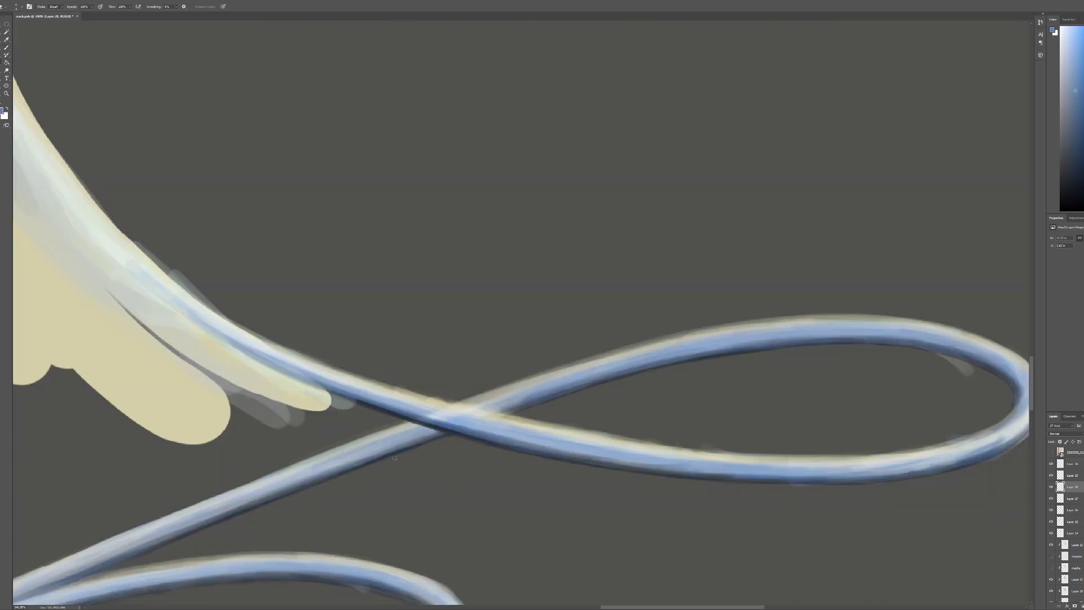
Define the lower blue ribbon's upper edge and brush light grey across the background
{"action": "scroll", "coordinate": [751, 480], "scroll_direction": "right", "scroll_amount": 5}
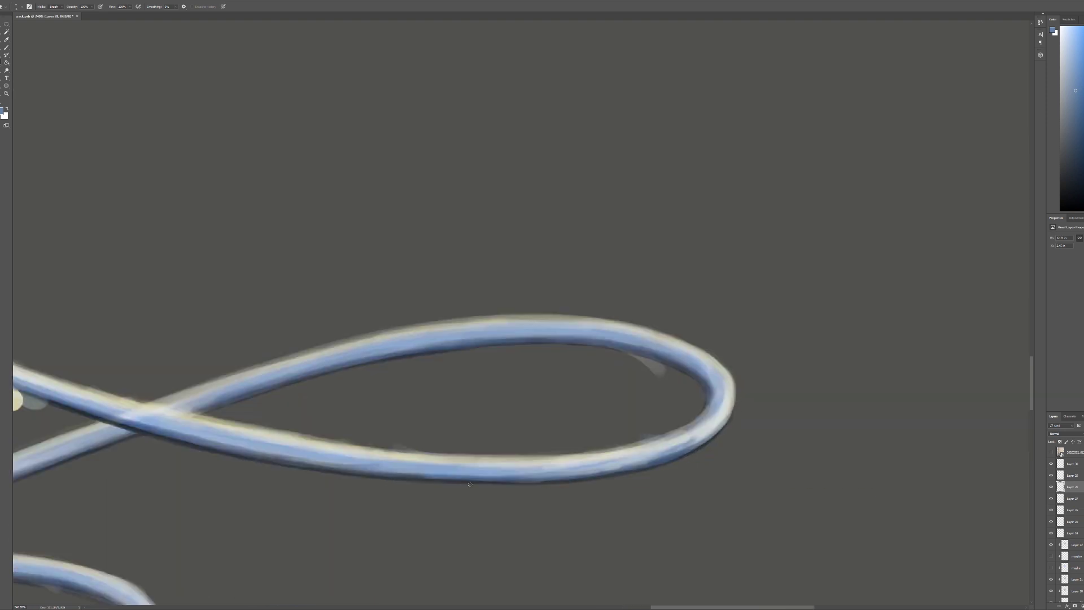
{"action": "mouse_move", "coordinate": [325, 433]}
{"action": "left_mouse_down"}
{"action": "mouse_move", "coordinate": [520, 455]}
{"action": "mouse_move", "coordinate": [677, 432]}
{"action": "mouse_move", "coordinate": [699, 411]}
{"action": "left_mouse_up"}
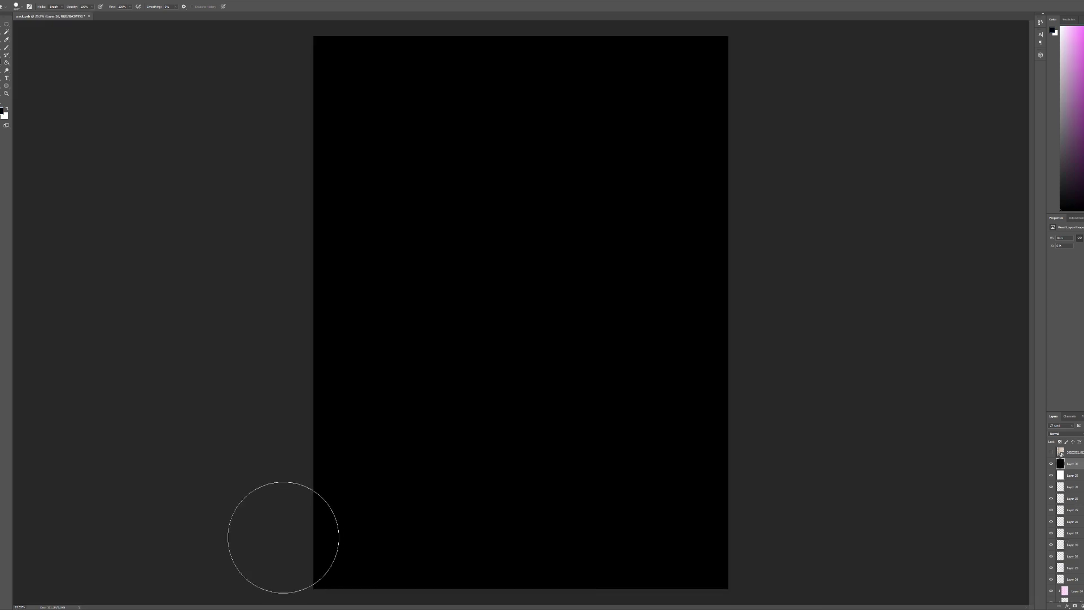
{"action": "mouse_move", "coordinate": [283, 537]}
{"action": "left_mouse_down"}
{"action": "mouse_move", "coordinate": [334, 561]}
{"action": "mouse_move", "coordinate": [532, 561]}
{"action": "mouse_move", "coordinate": [731, 450]}
{"action": "mouse_move", "coordinate": [764, 161]}
{"action": "mouse_move", "coordinate": [610, 20]}
{"action": "mouse_move", "coordinate": [358, 44]}
{"action": "mouse_move", "coordinate": [273, 310]}
{"action": "mouse_move", "coordinate": [407, 550]}
{"action": "mouse_move", "coordinate": [719, 547]}
{"action": "mouse_move", "coordinate": [752, 221]}
{"action": "mouse_move", "coordinate": [513, 63]}
{"action": "mouse_move", "coordinate": [346, 270]}
{"action": "mouse_move", "coordinate": [484, 527]}
{"action": "mouse_move", "coordinate": [702, 316]}
{"action": "mouse_move", "coordinate": [569, 109]}
{"action": "mouse_move", "coordinate": [376, 304]}
{"action": "mouse_move", "coordinate": [600, 387]}
{"action": "mouse_move", "coordinate": [511, 195]}
{"action": "mouse_move", "coordinate": [520, 358]}
{"action": "mouse_move", "coordinate": [518, 243]}
{"action": "mouse_move", "coordinate": [621, 339]}
{"action": "left_mouse_up"}
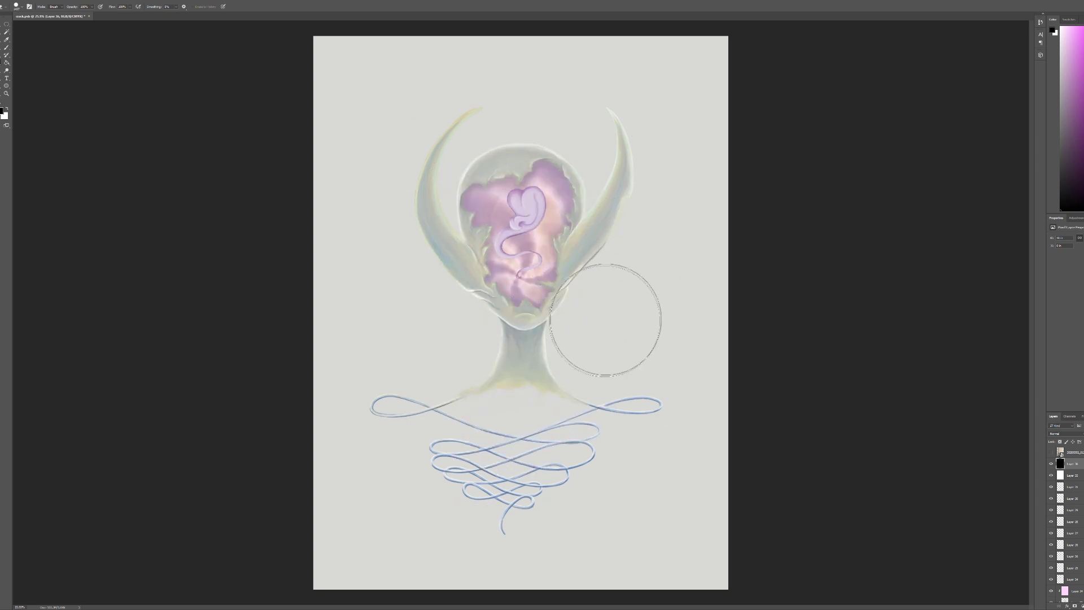